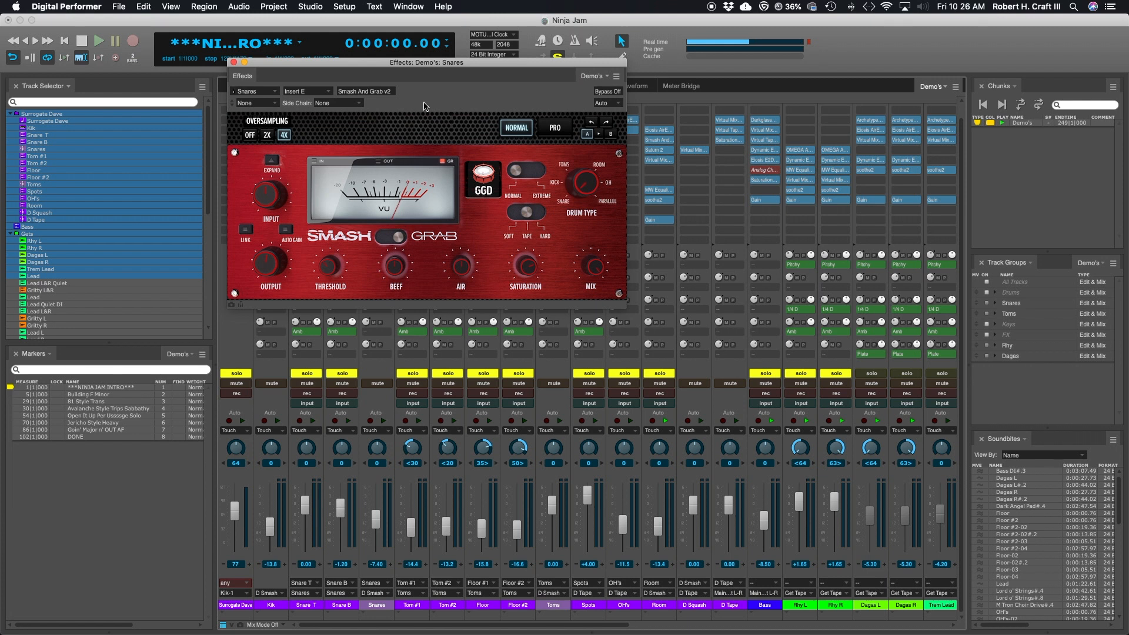
Step: Open Kontakt on the Kik track, view the full-kit pages of the P4 and Modern & Massive drum kits, and close it
drag(431, 65, 475, 138)
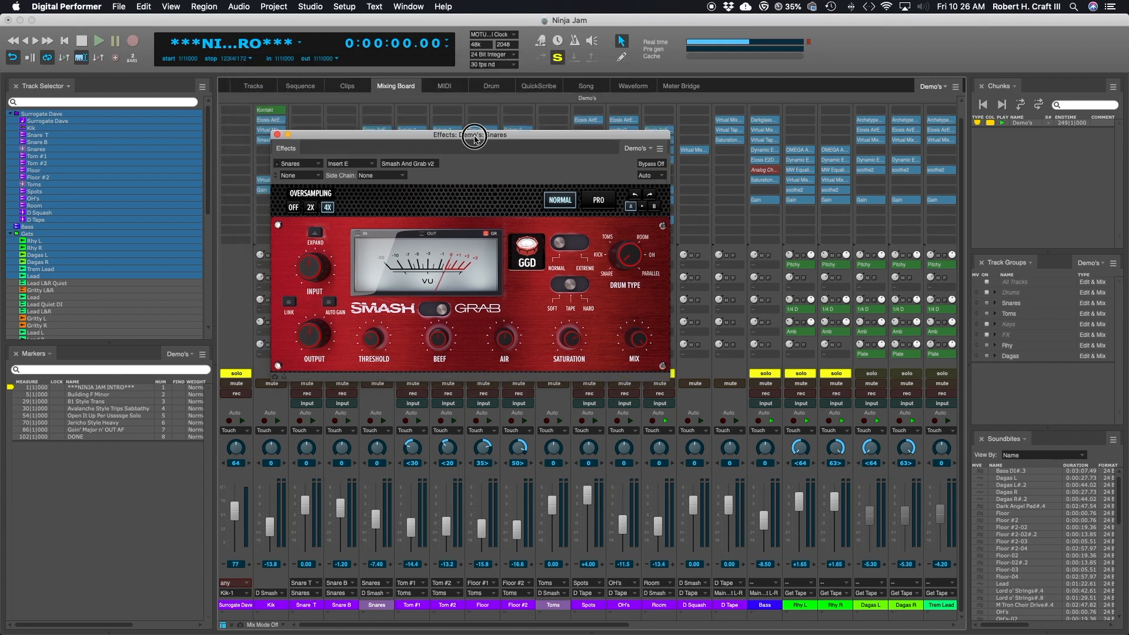
drag(475, 139, 589, 60)
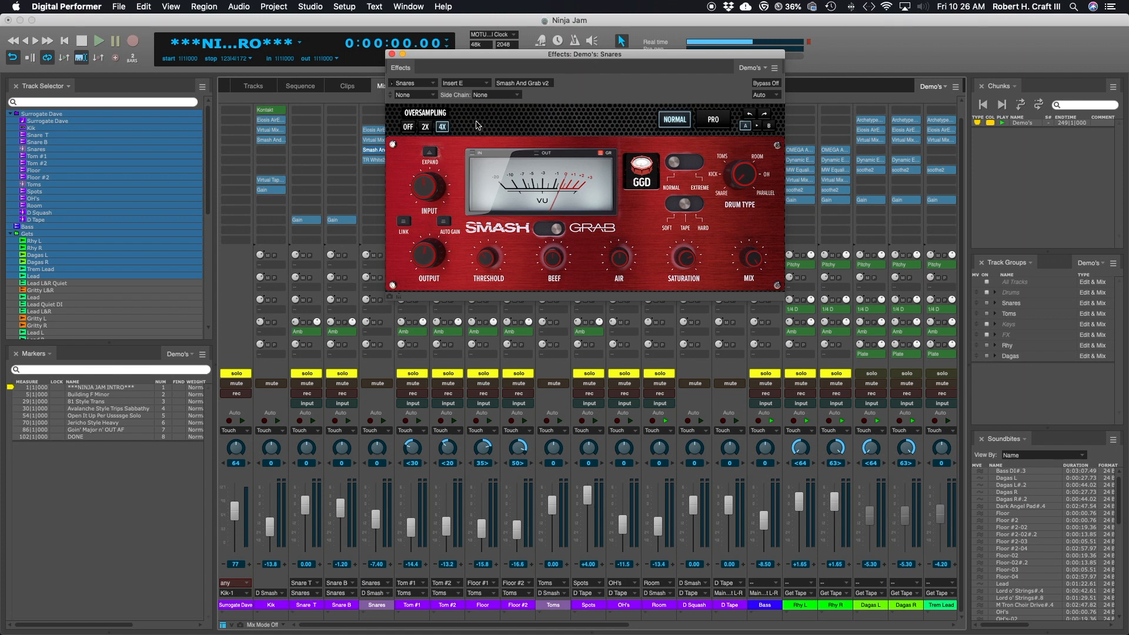
click(271, 109)
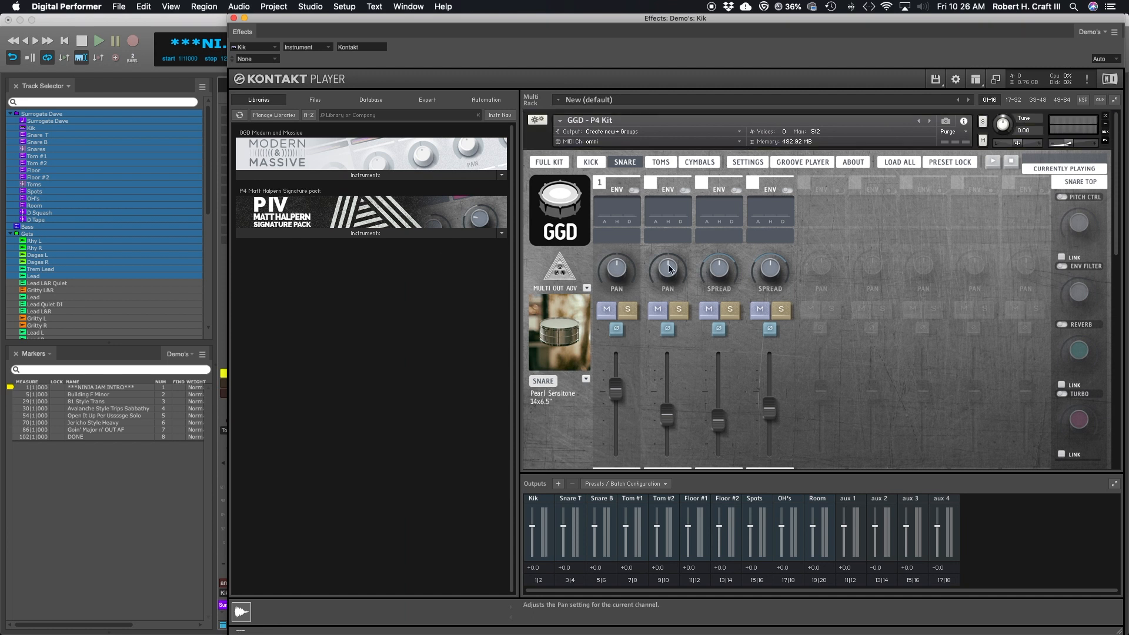
click(556, 170)
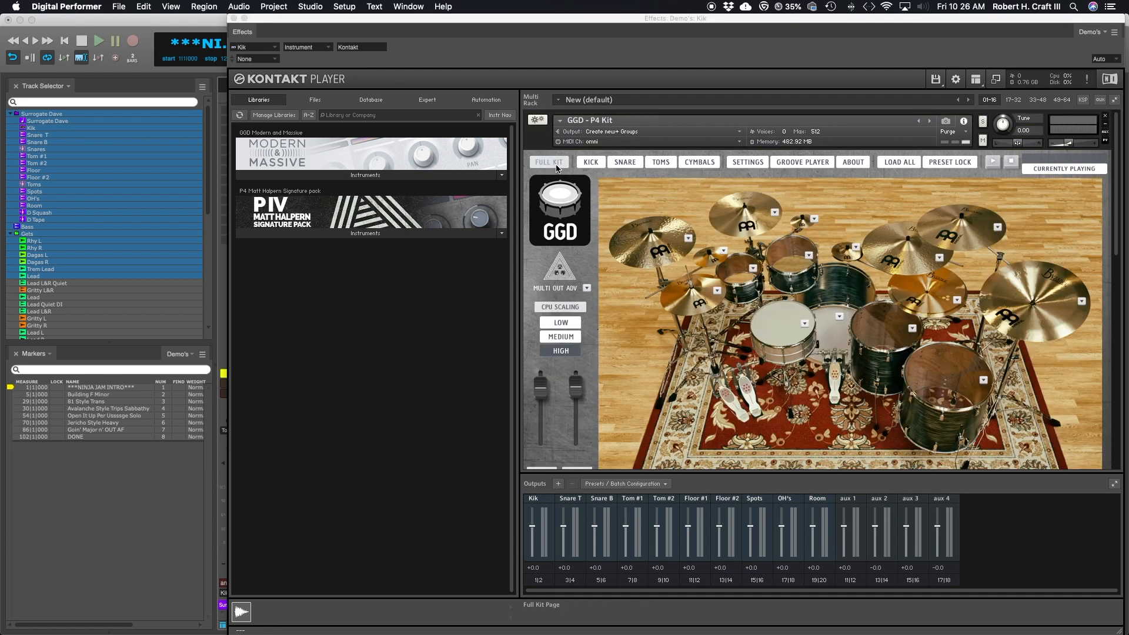
scroll(694, 383, down, 10)
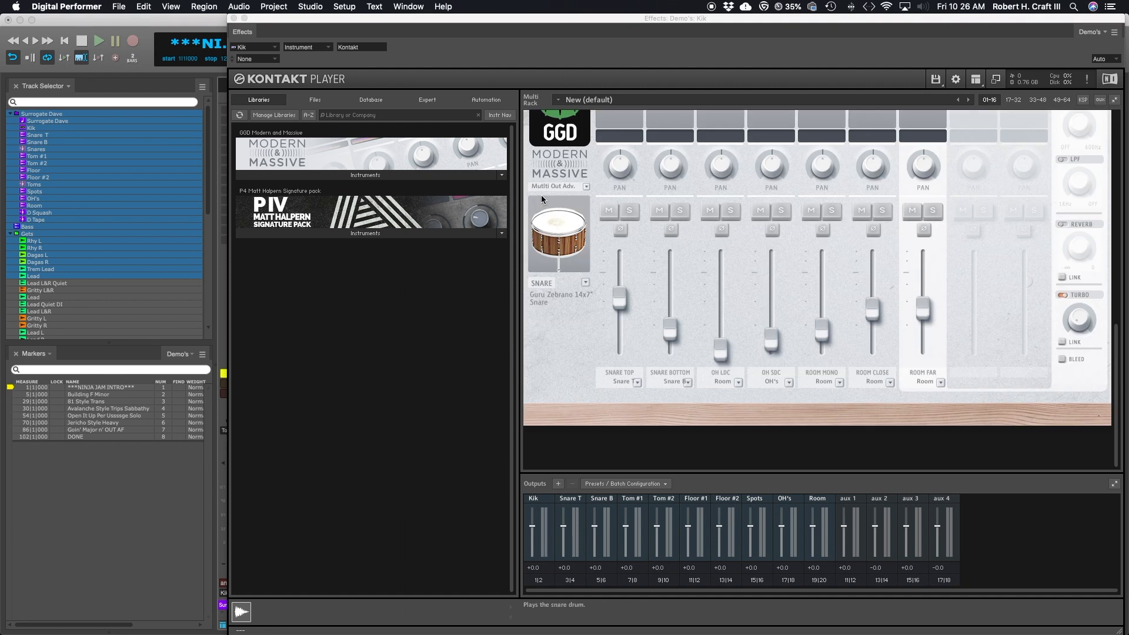
scroll(544, 196, up, 3)
click(547, 115)
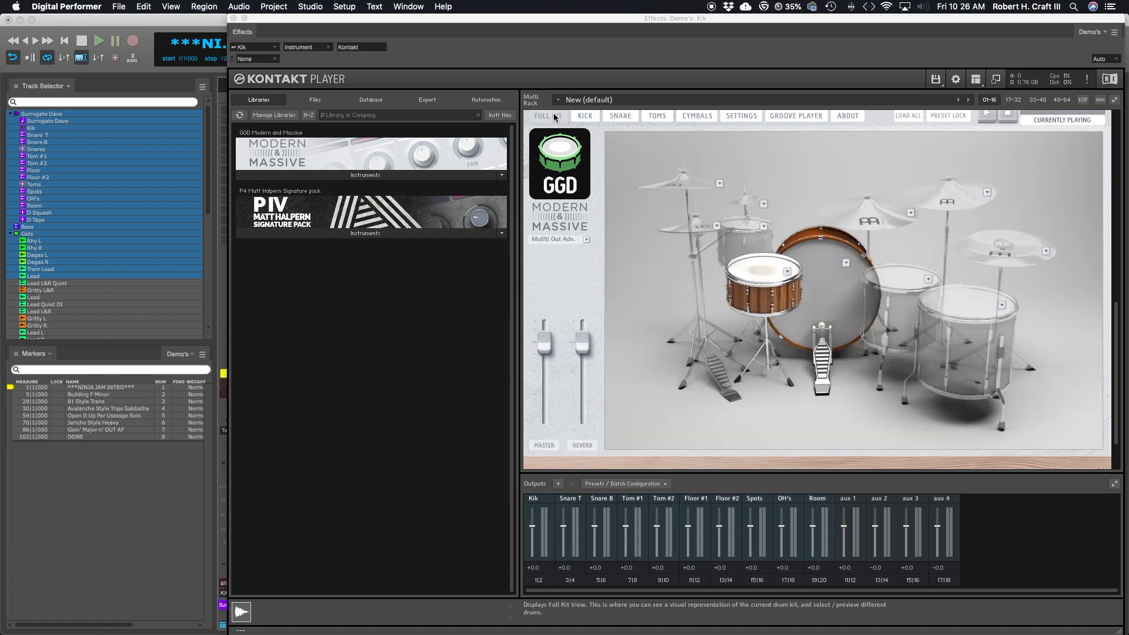
scroll(554, 266, up, 10)
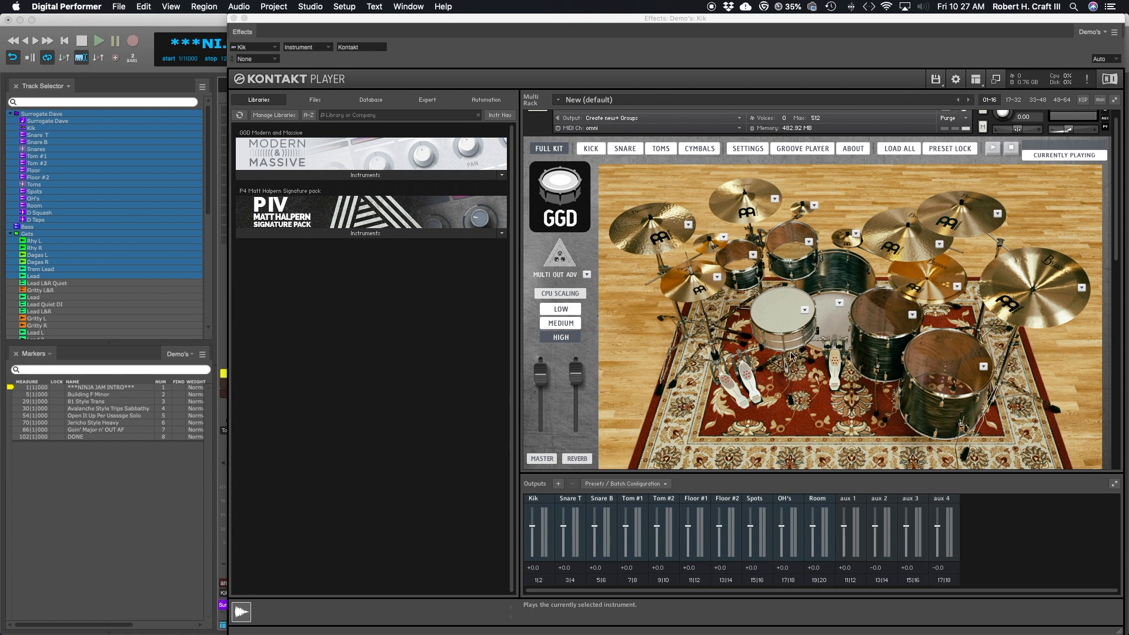
click(234, 18)
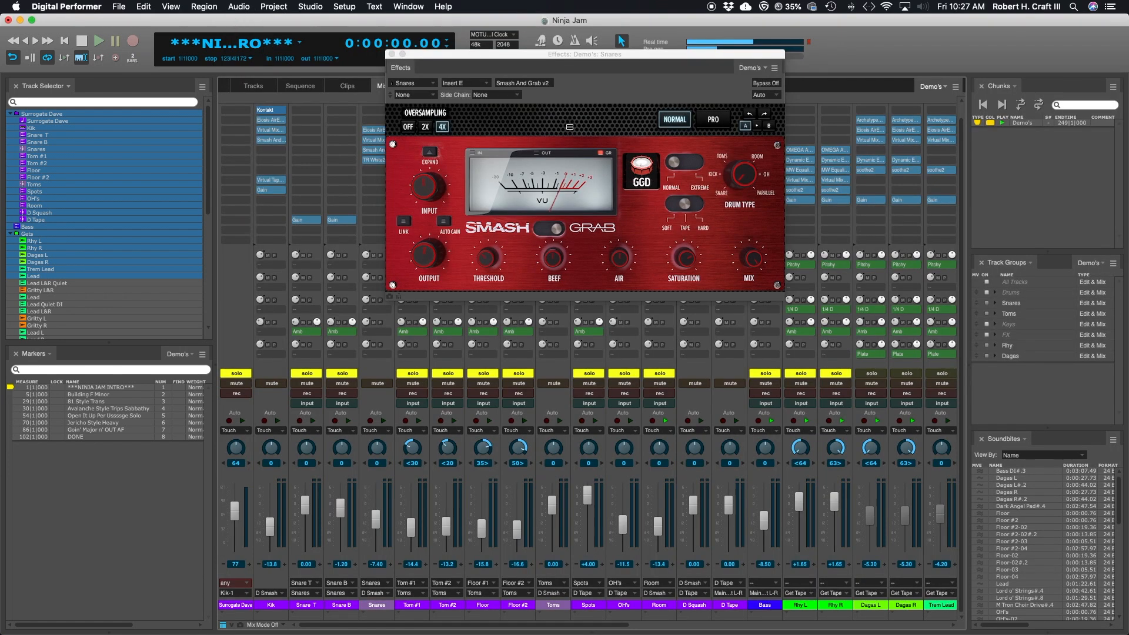
drag(609, 56, 505, 64)
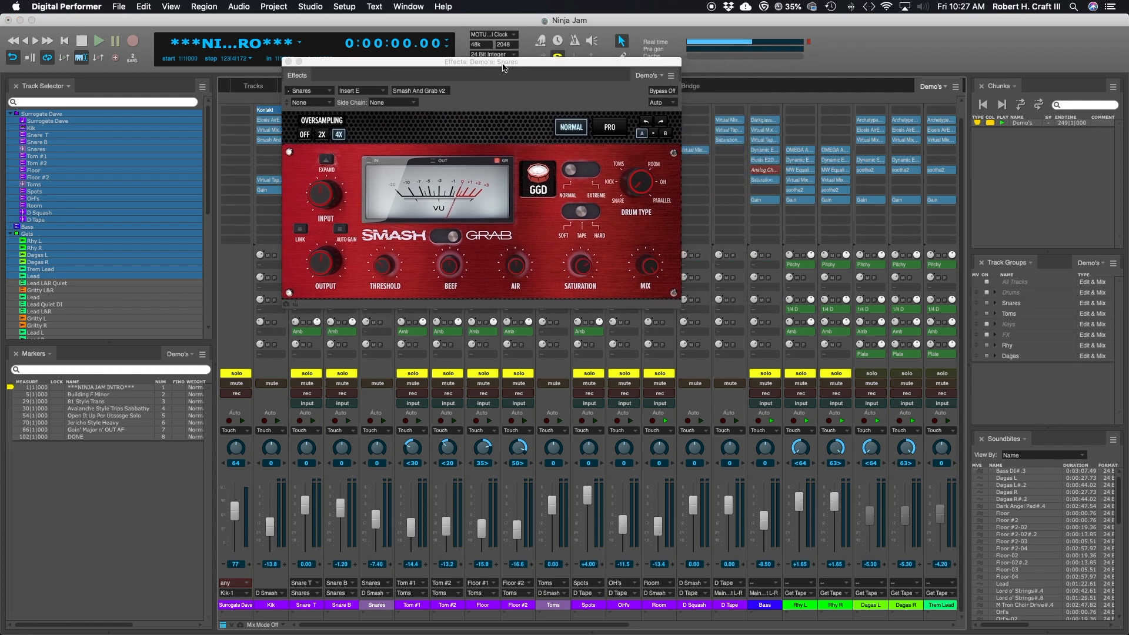
drag(502, 65, 485, 64)
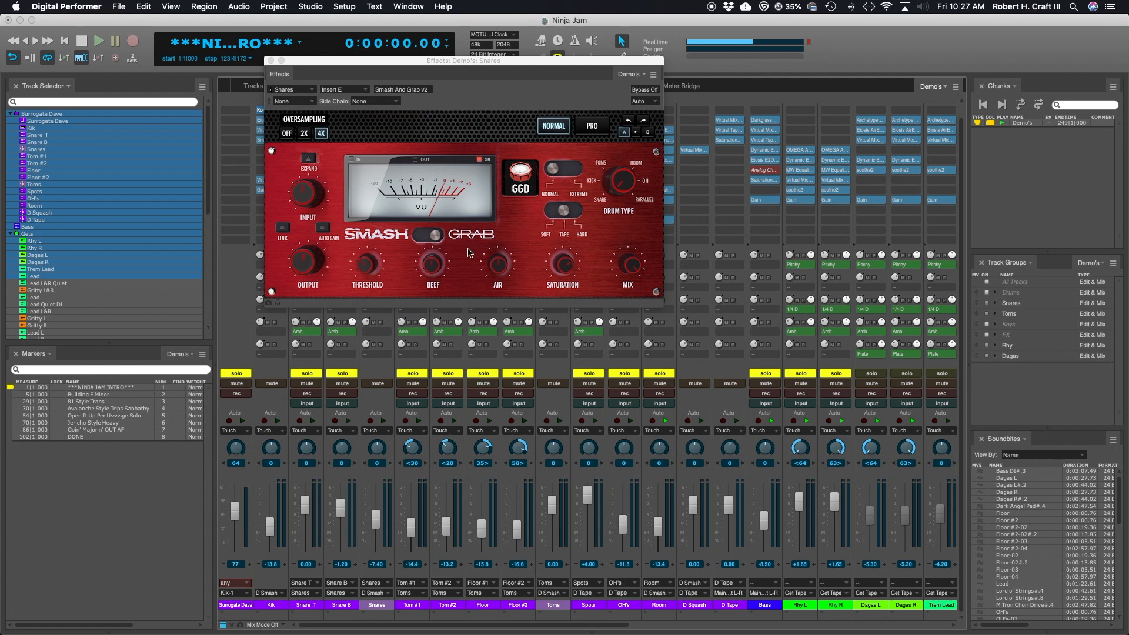
drag(526, 63, 519, 65)
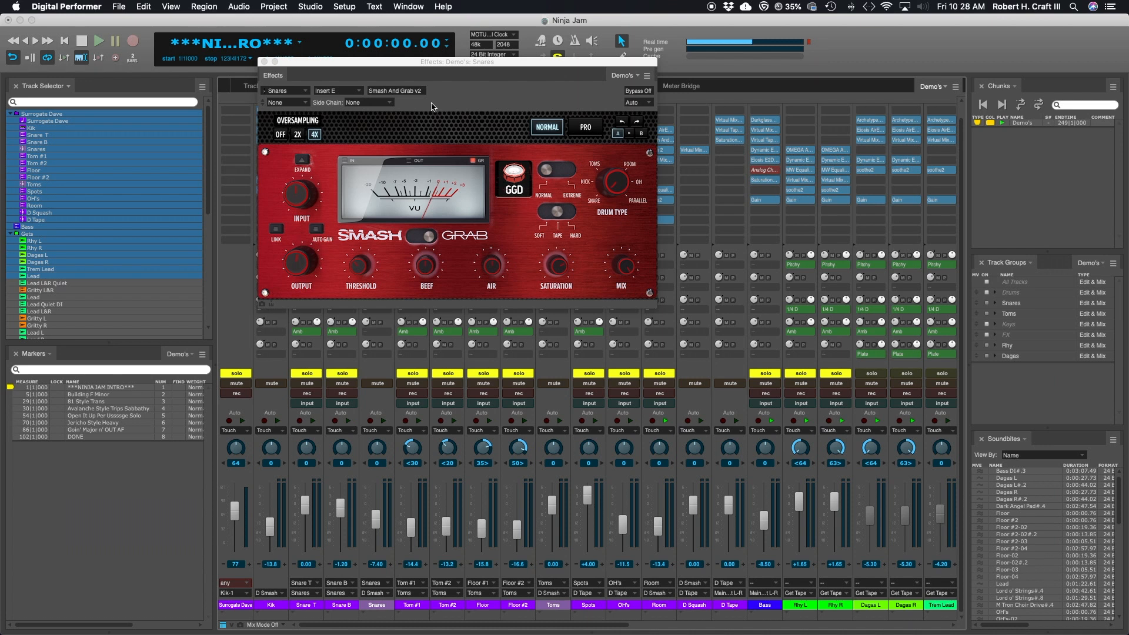
drag(478, 63, 473, 81)
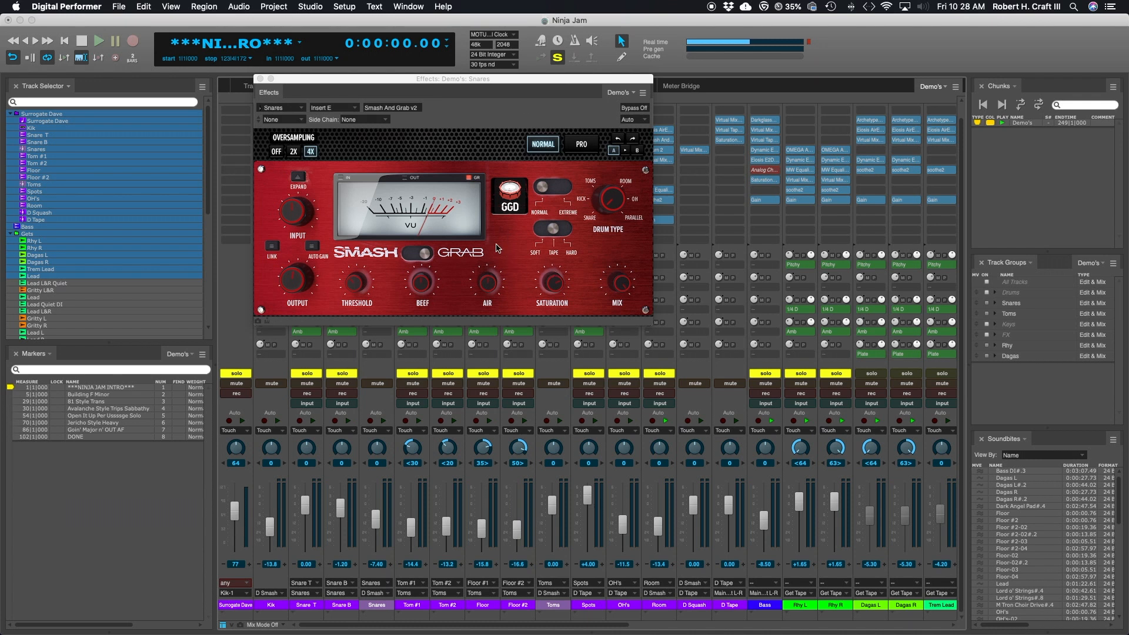
drag(512, 80, 575, 97)
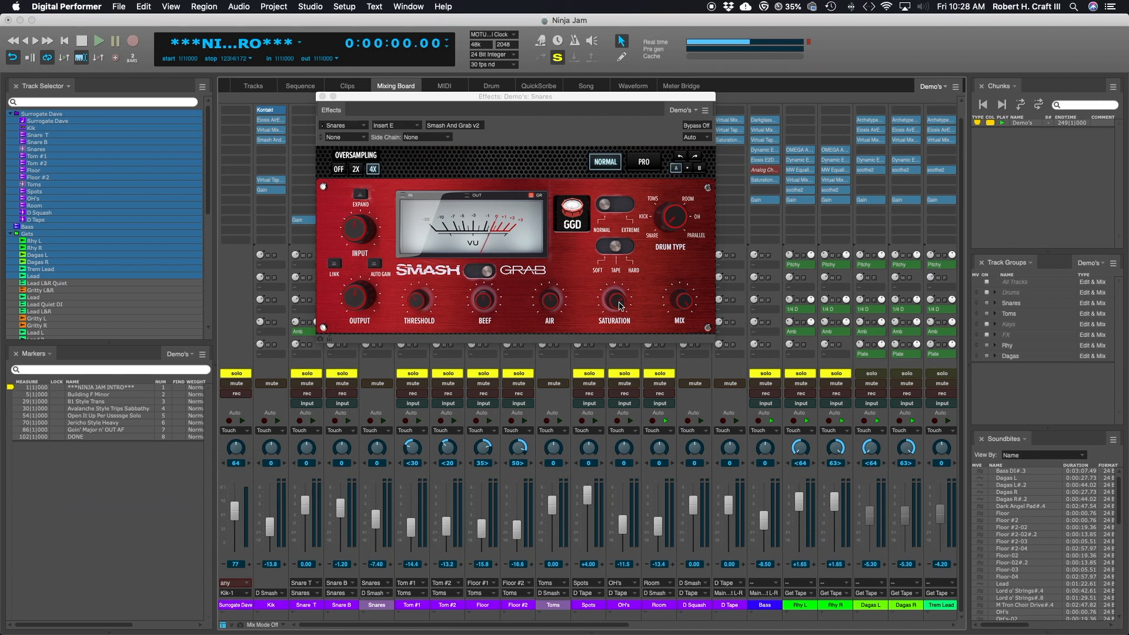
drag(553, 97, 538, 98)
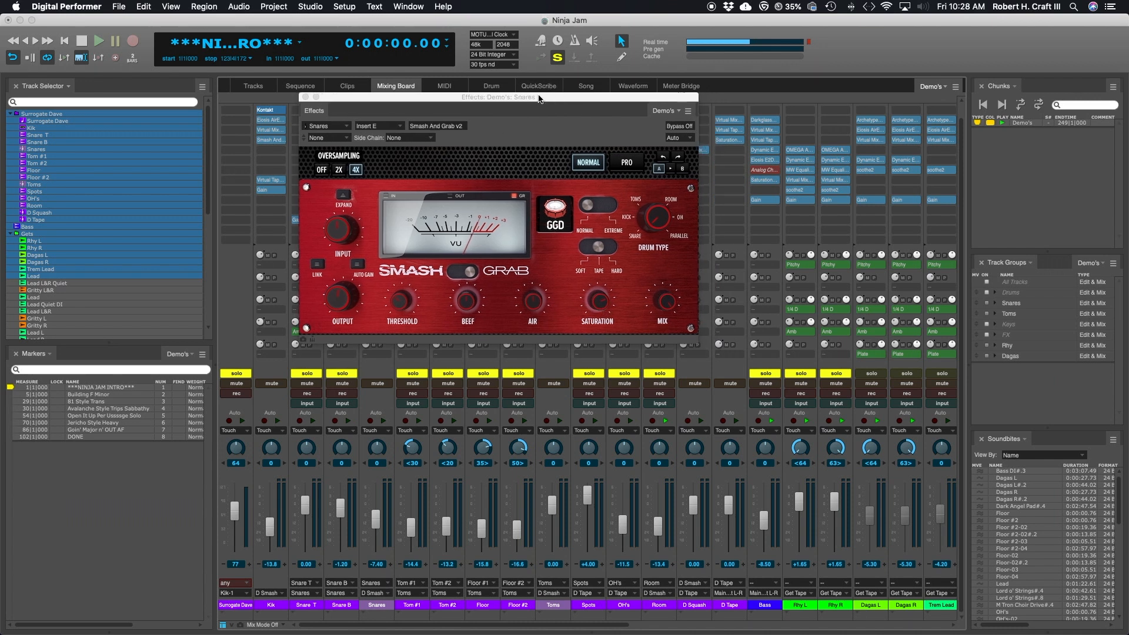
Step: Close the Snares track's Smash And Grab window and look across the mixer's channel strips
scroll(767, 203, right, 5)
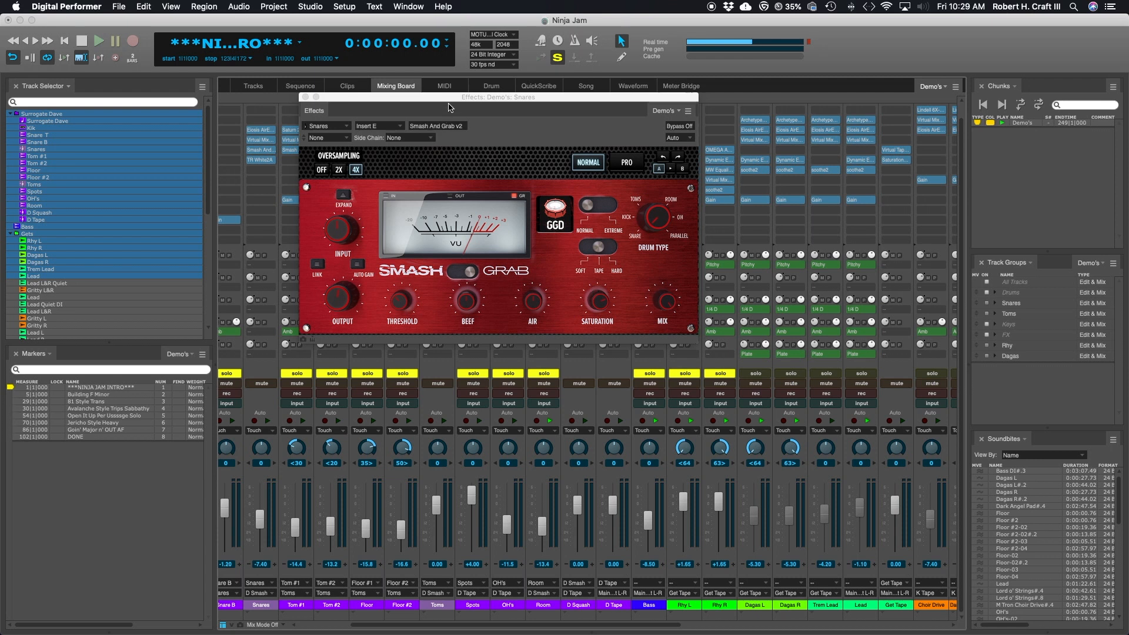
drag(456, 100, 656, 99)
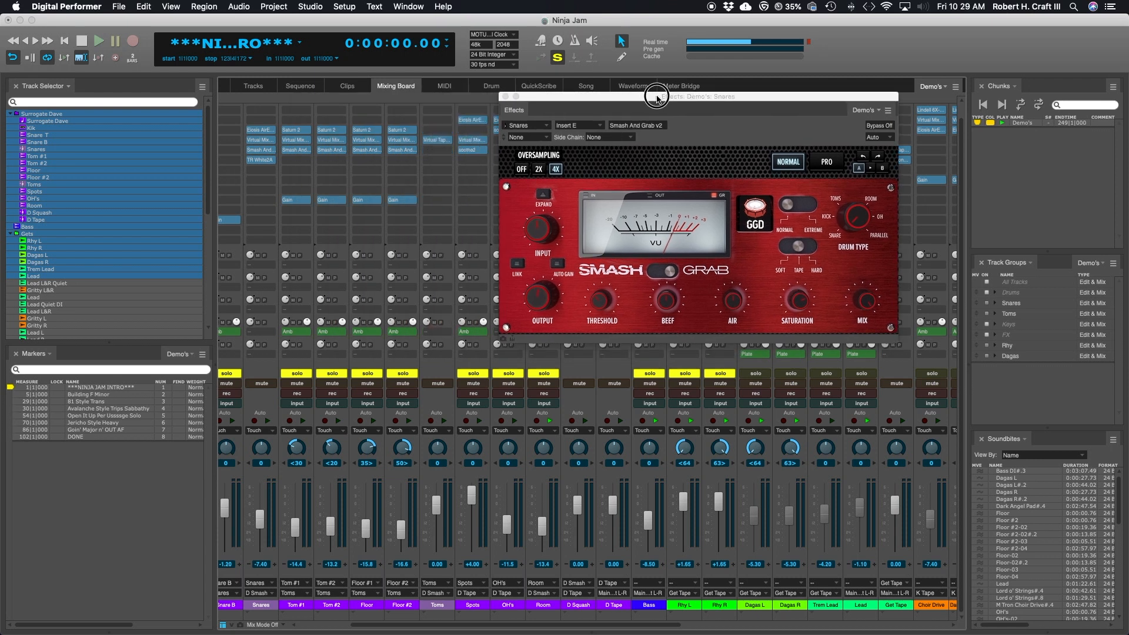
click(505, 97)
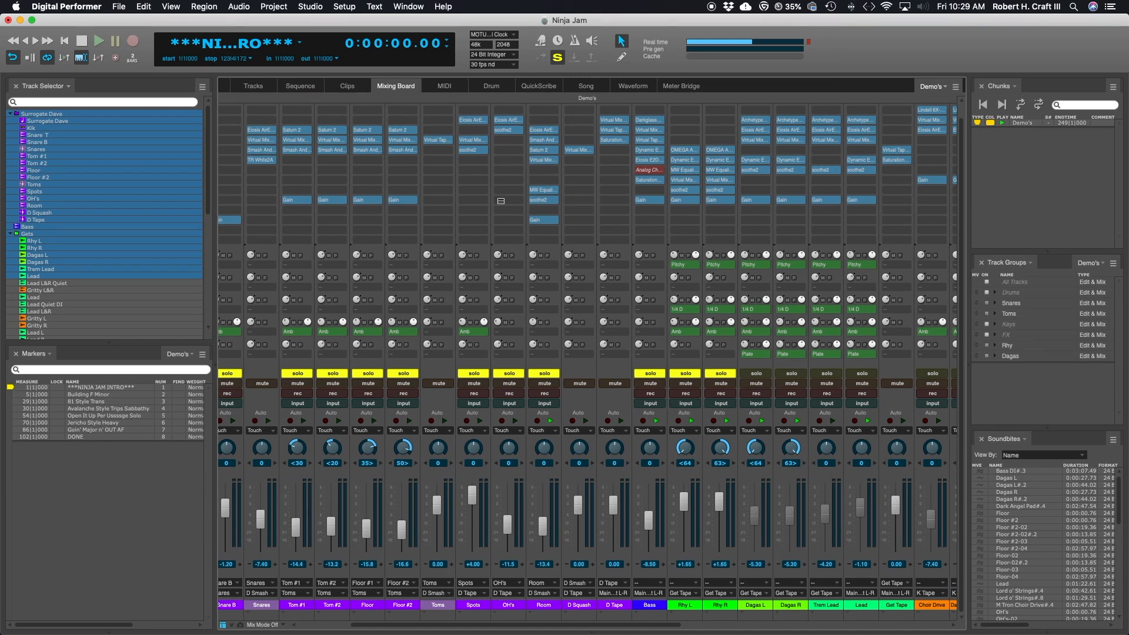
scroll(501, 201, left, 2)
scroll(426, 187, left, 2)
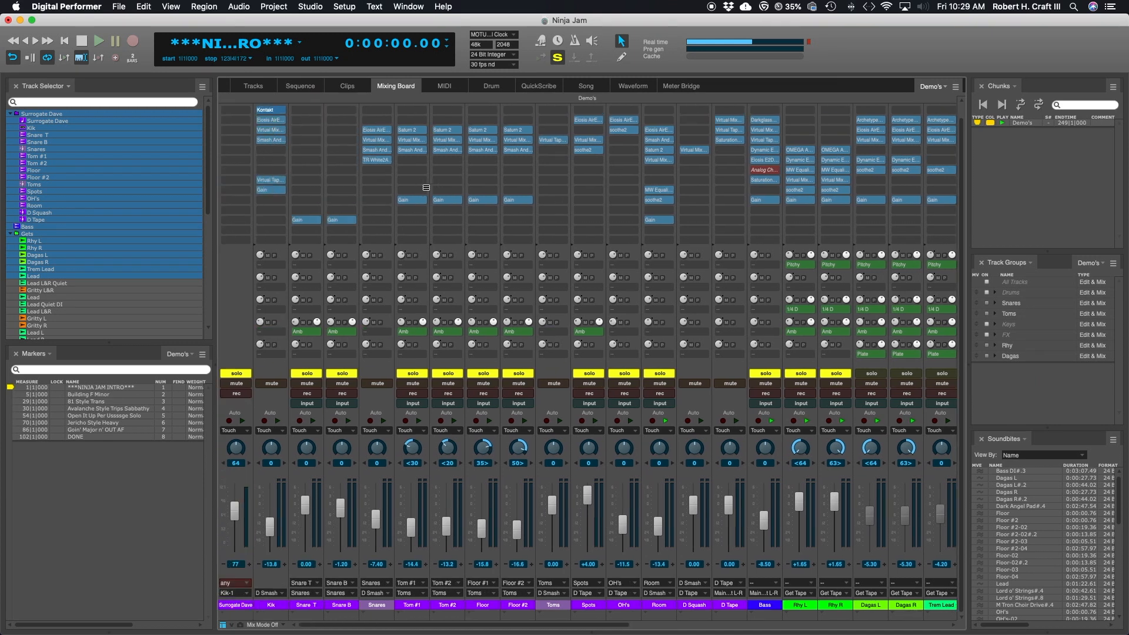
Step: View the Smash And Grab inserts on the Kik and Snares tracks in turn, closing each one
double_click(274, 140)
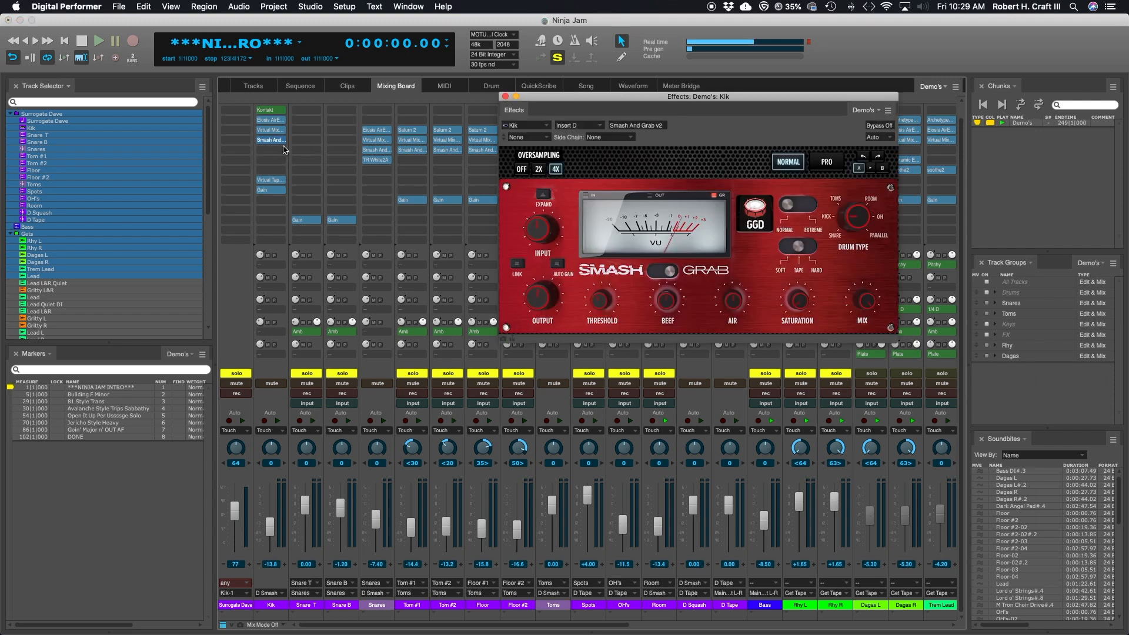
key(super+w)
double_click(373, 149)
click(506, 97)
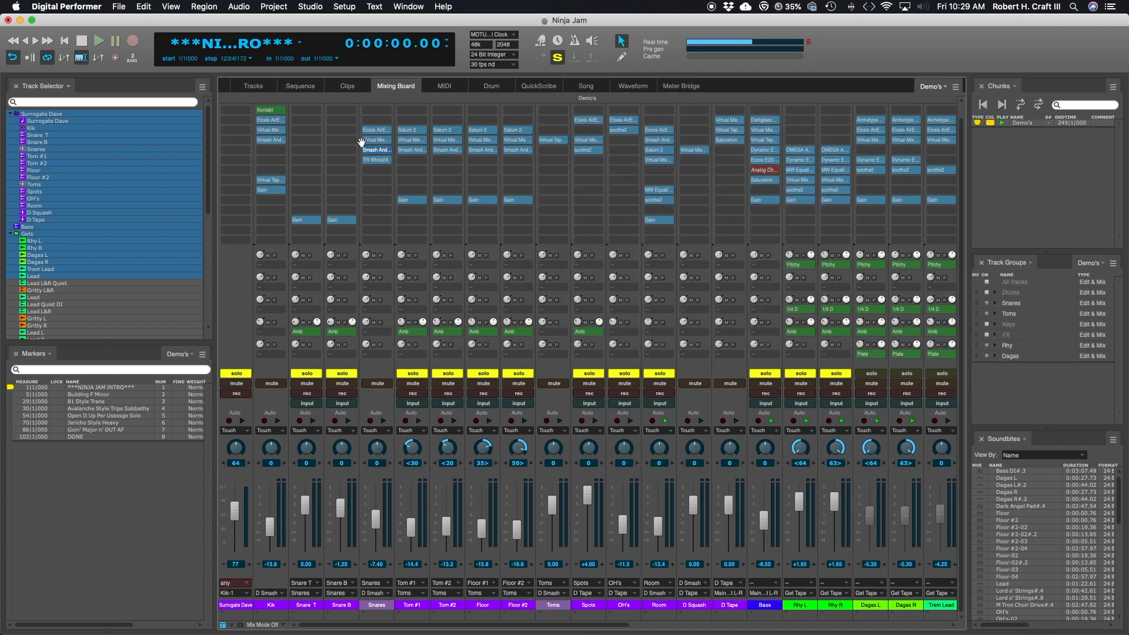
Step: Open Smash And Grab on the Room track, compare its Grab and Smash modes, leave it on Smash and close it
double_click(662, 140)
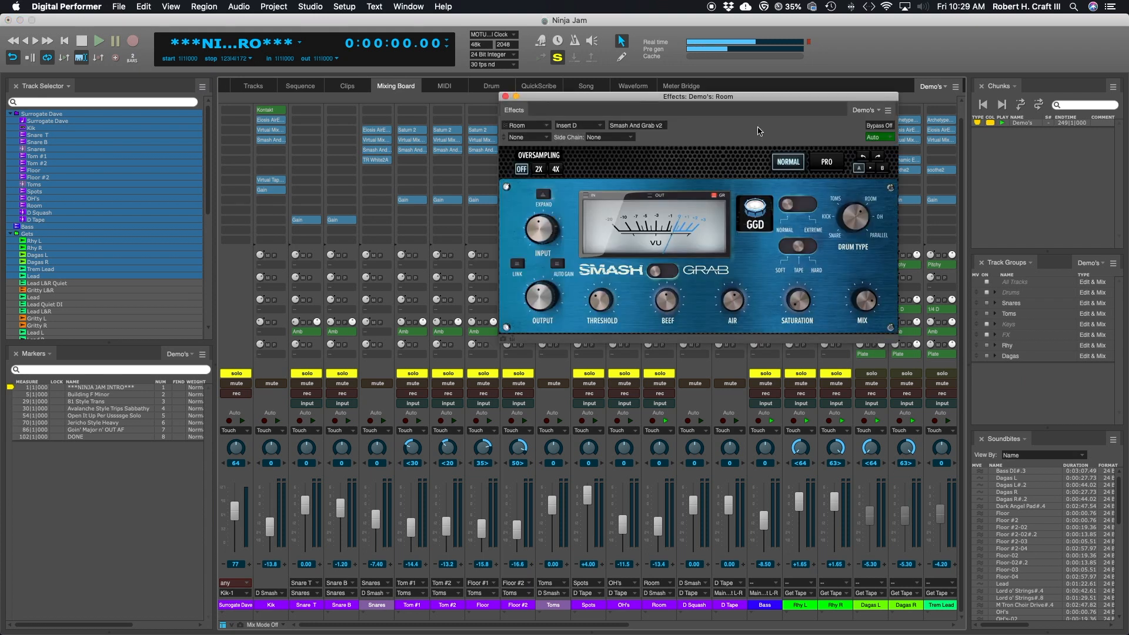
drag(753, 100, 629, 93)
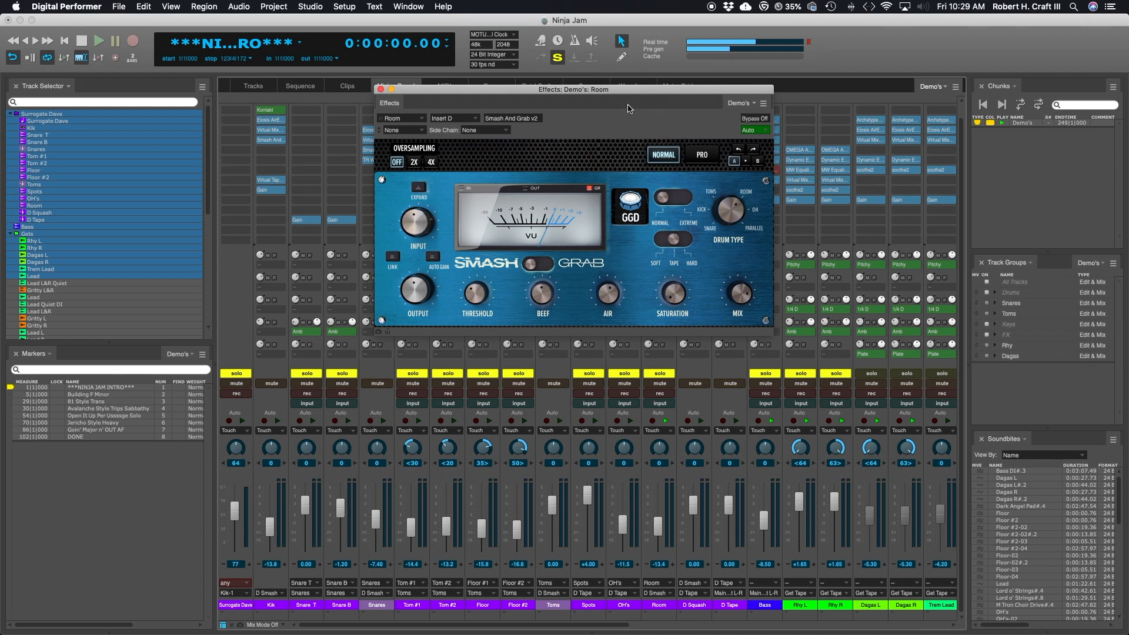
drag(629, 93, 550, 90)
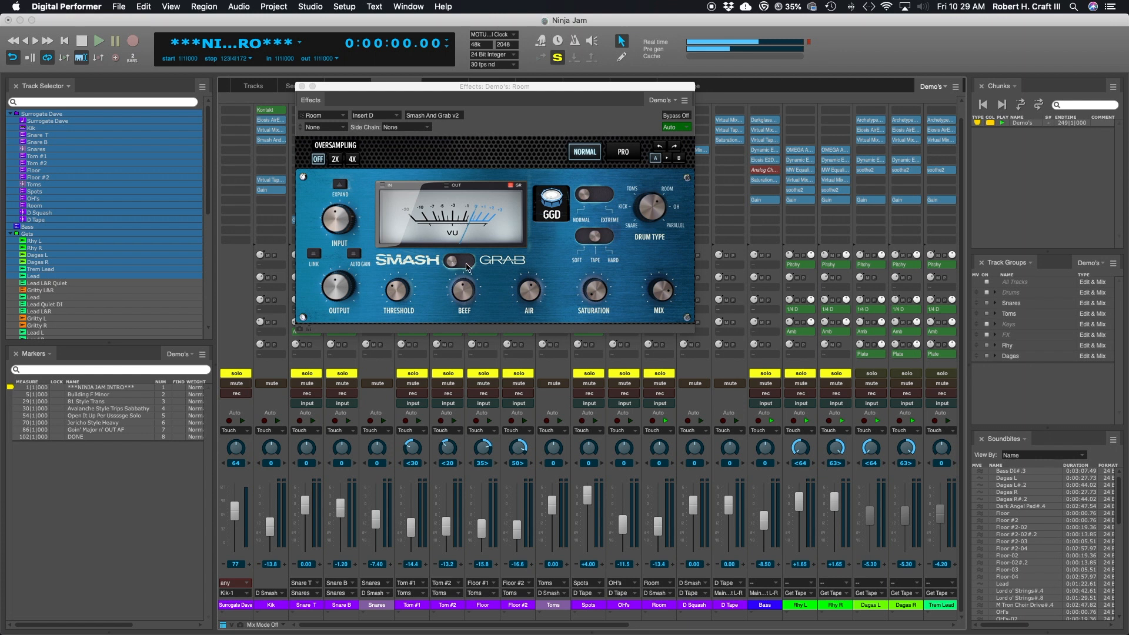
click(467, 263)
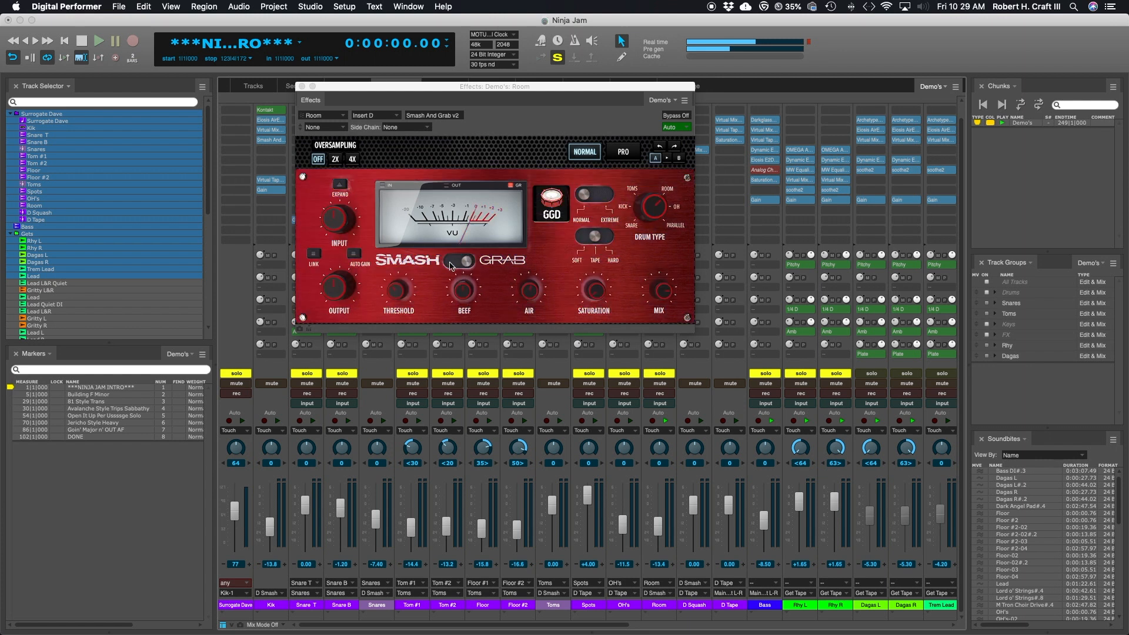
click(450, 265)
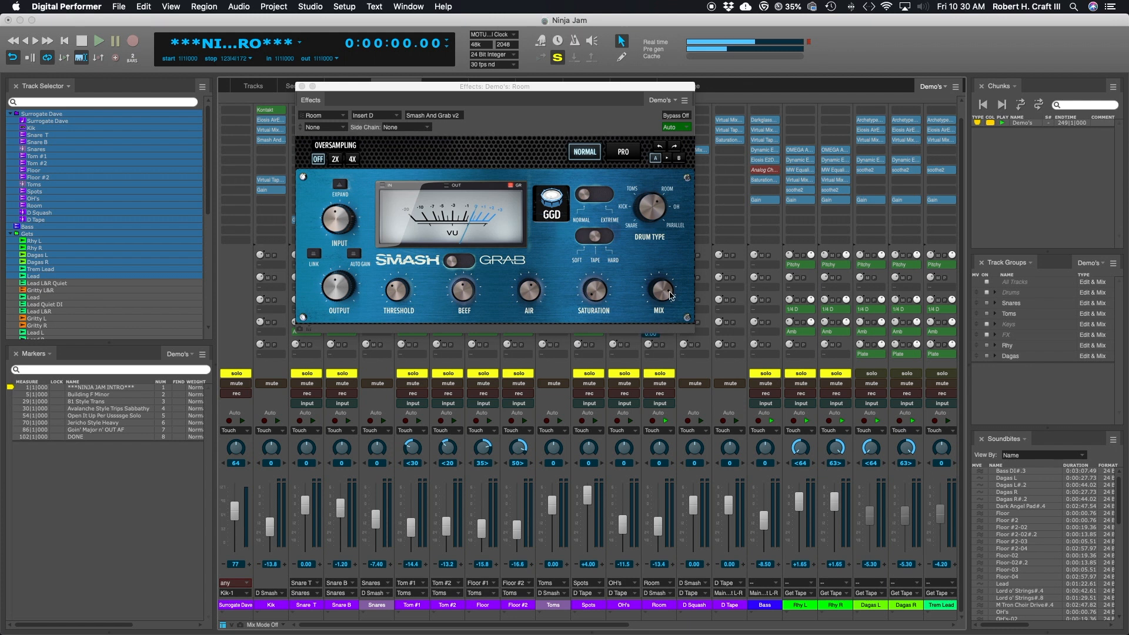
click(468, 261)
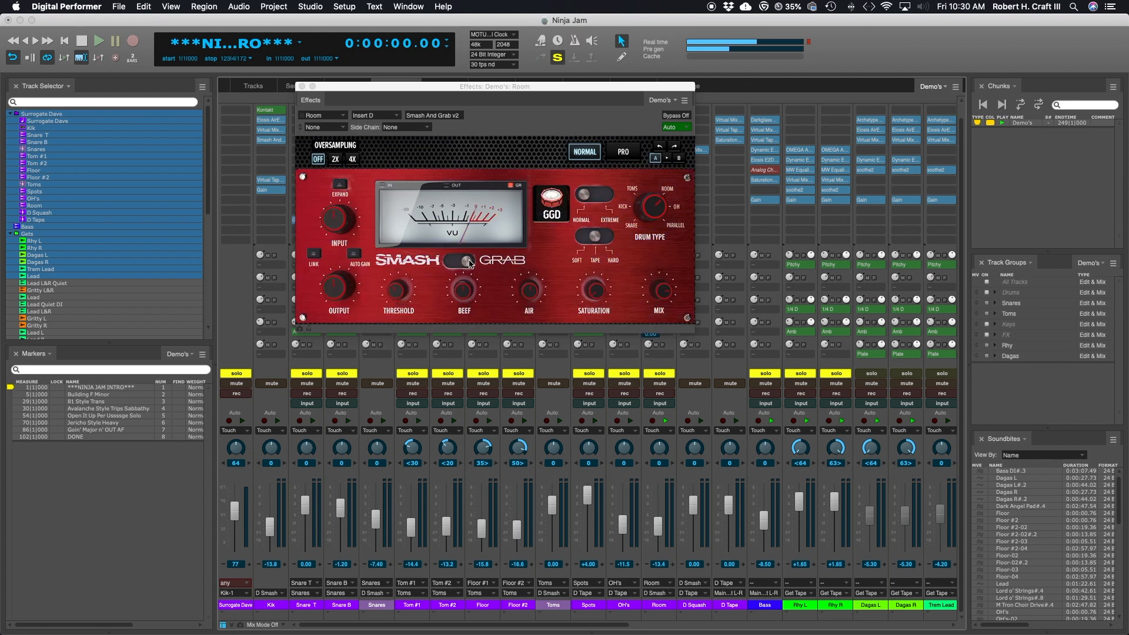
click(450, 263)
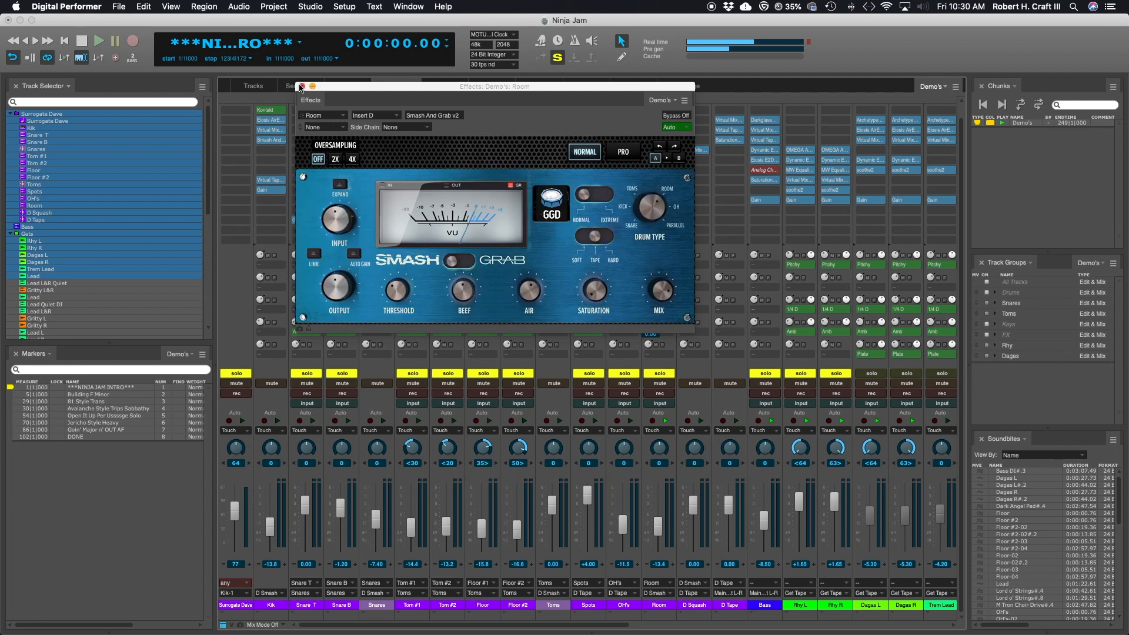
click(301, 86)
Step: View the Smash And Grab insert on the Tom #1 track and close it
double_click(410, 150)
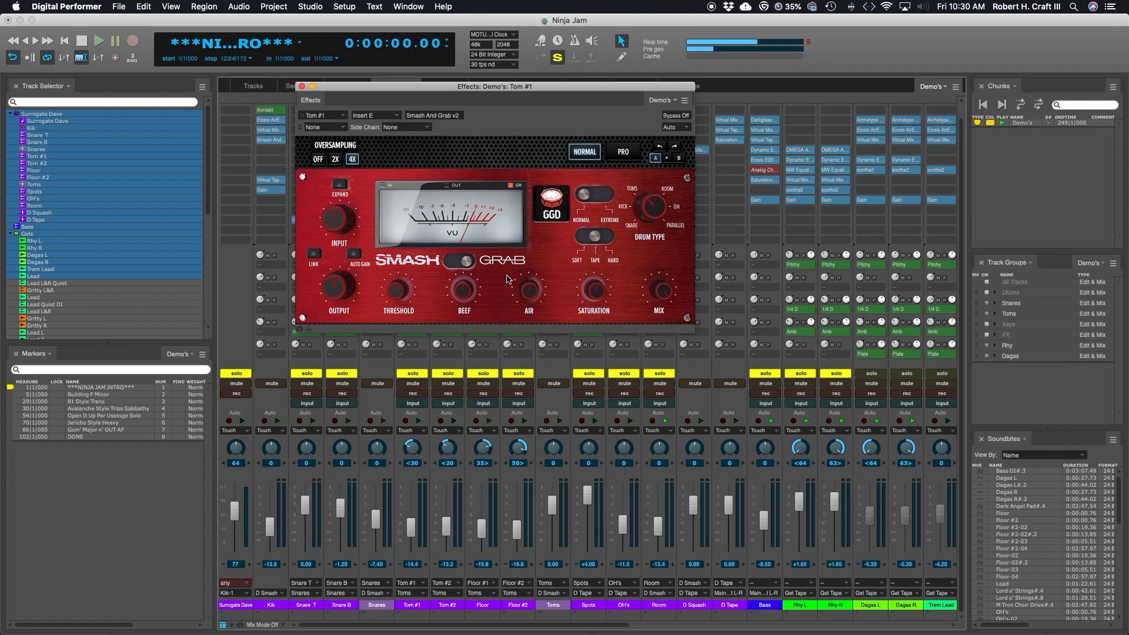
key(super+w)
Step: Turn off solo on the Bass, Rhy L and Rhy R tracks
drag(765, 374, 832, 376)
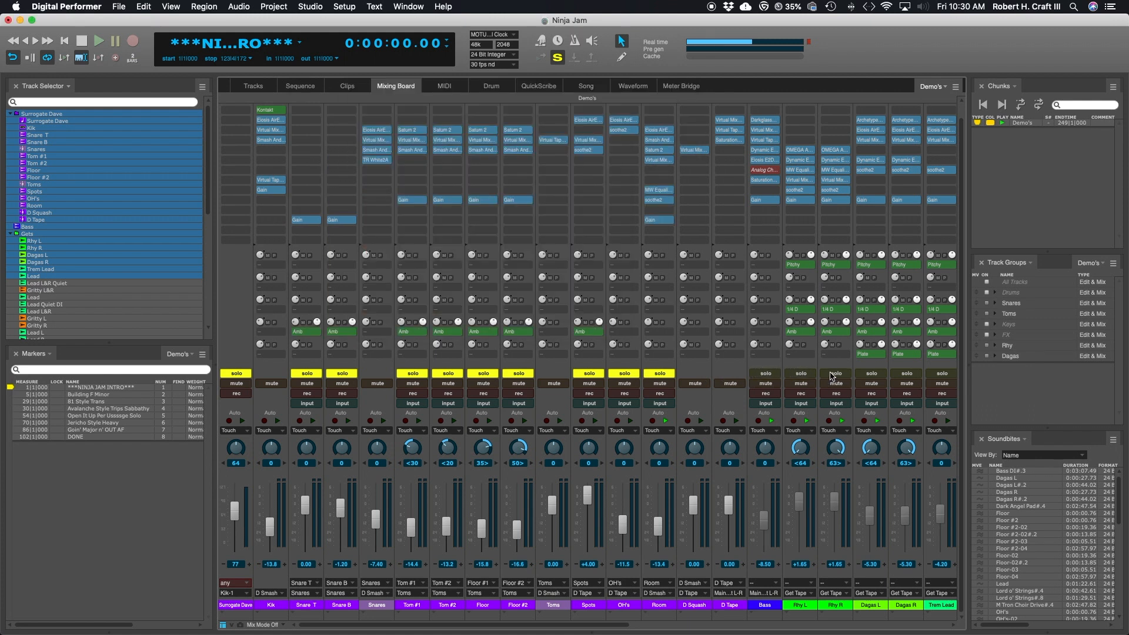
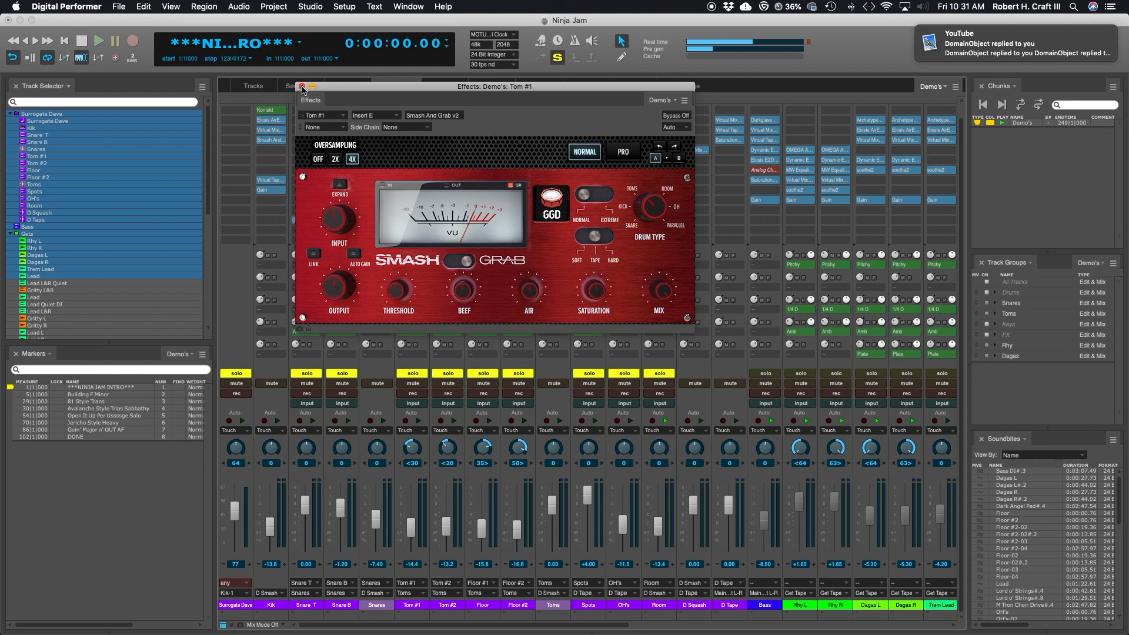
Step: Close the Tom #1 plug-in window and view the Smash And Grab insert on the Room track
click(302, 86)
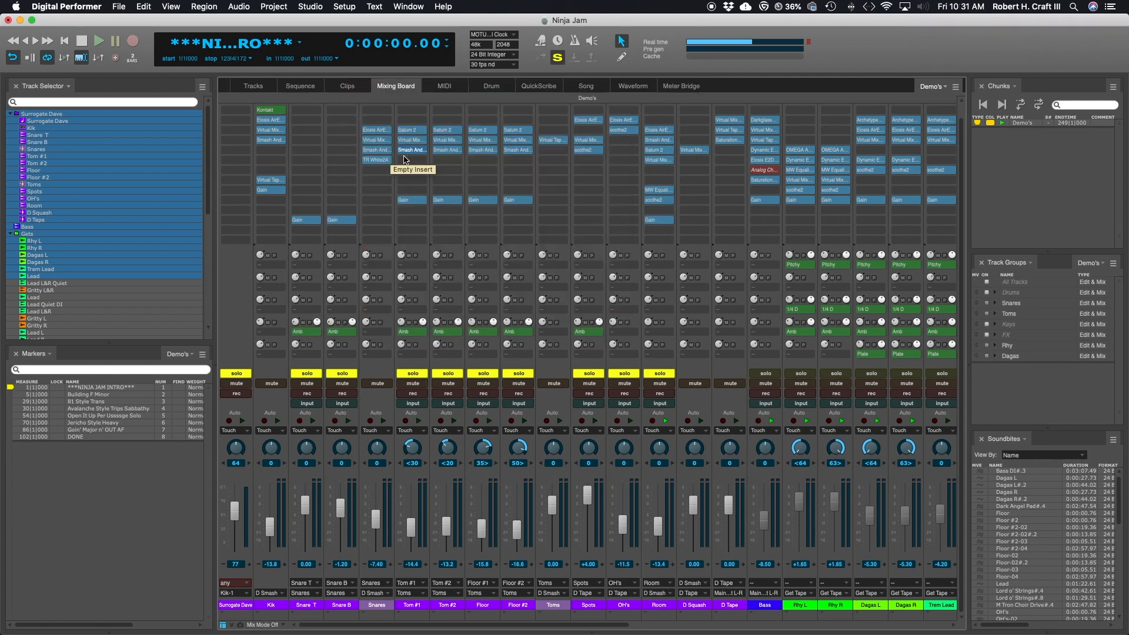
click(665, 141)
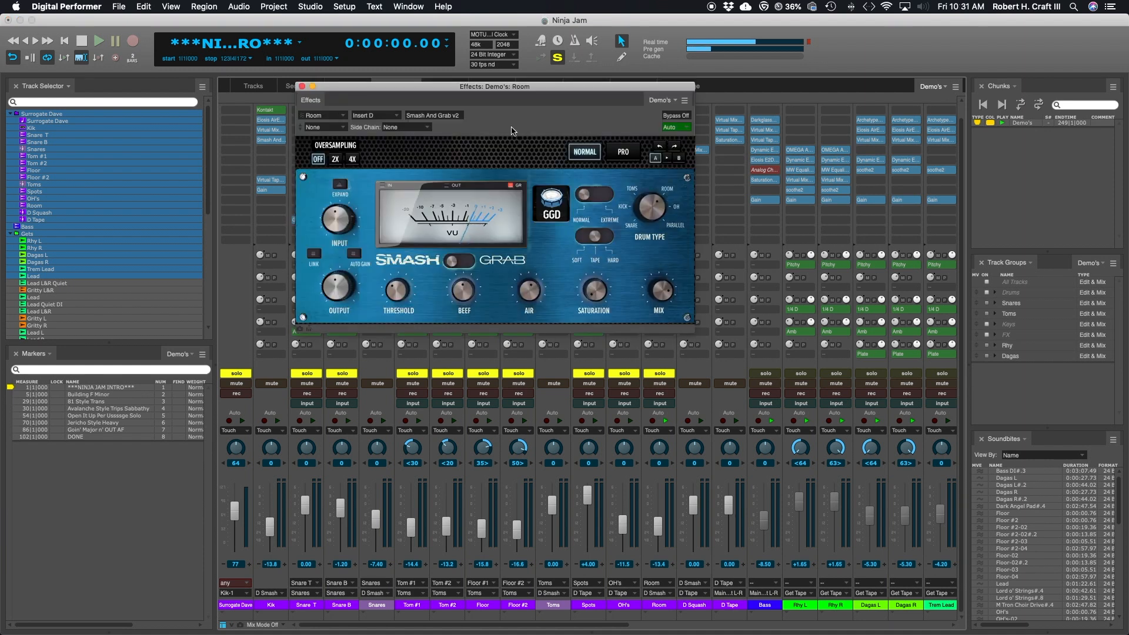
drag(546, 91, 576, 121)
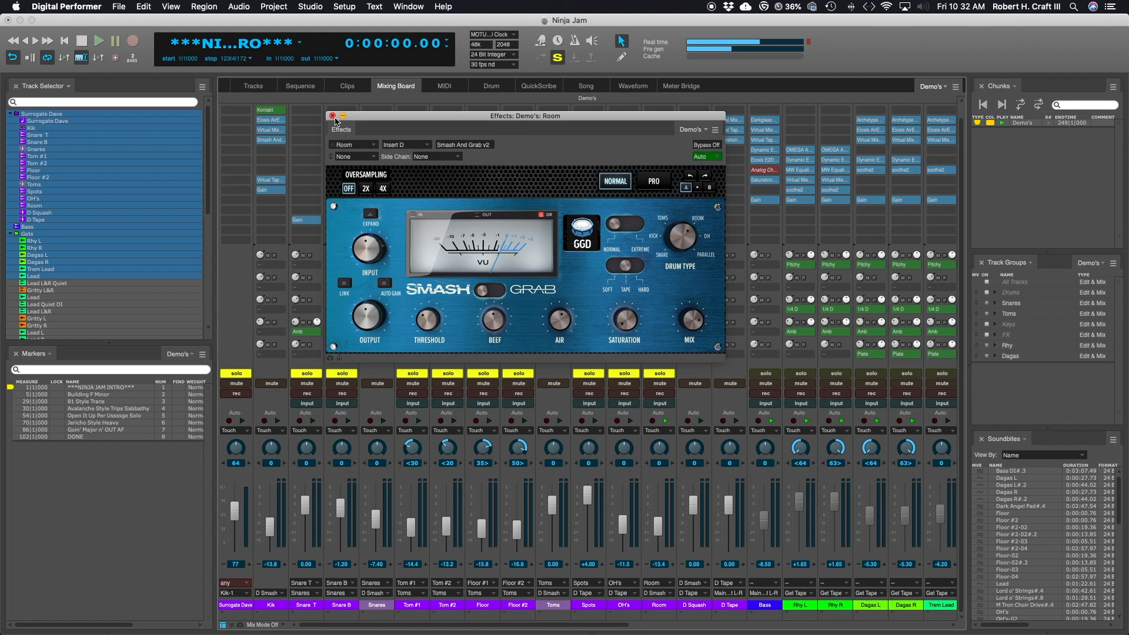
Step: Play the soloed drum tracks, stop playback and look over the remaining channels of the mixing board
key(space)
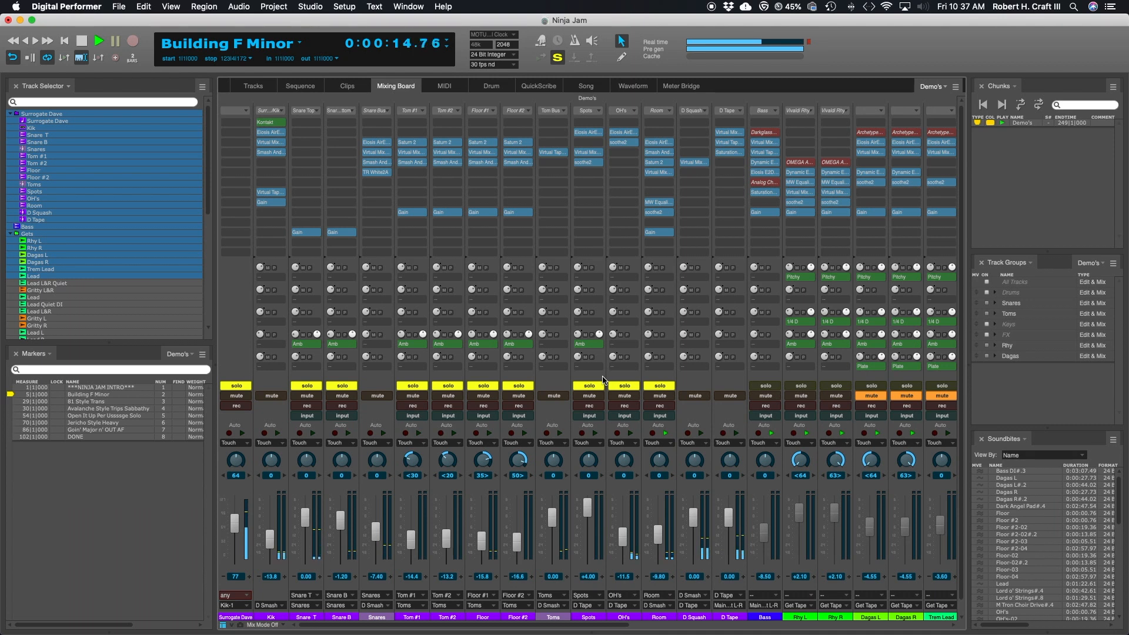
key(space)
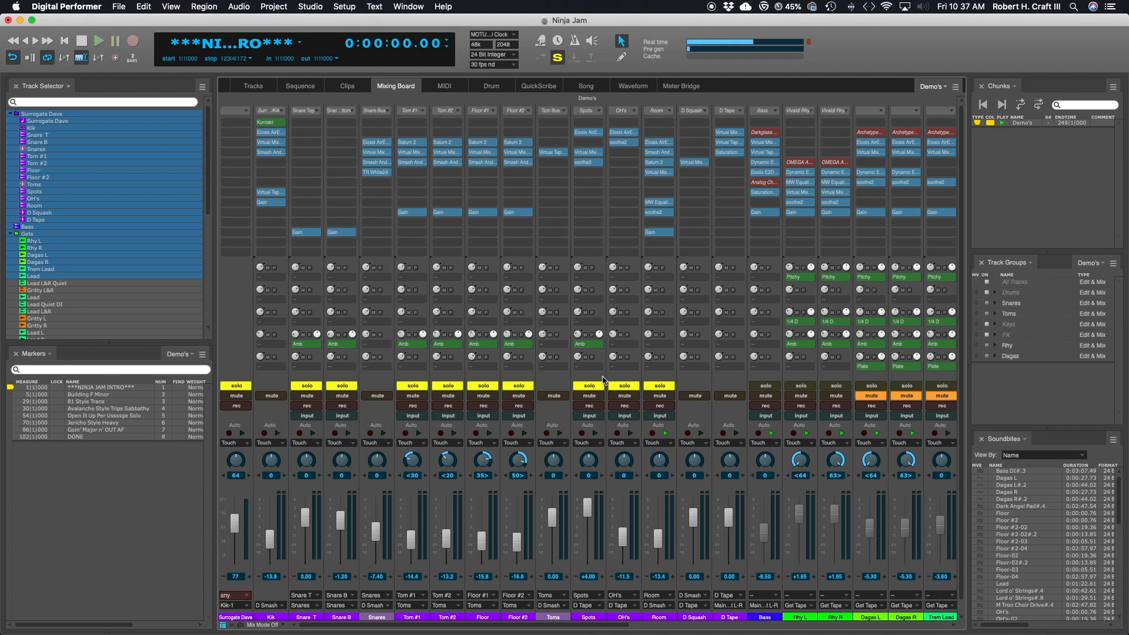
scroll(603, 379, right, 15)
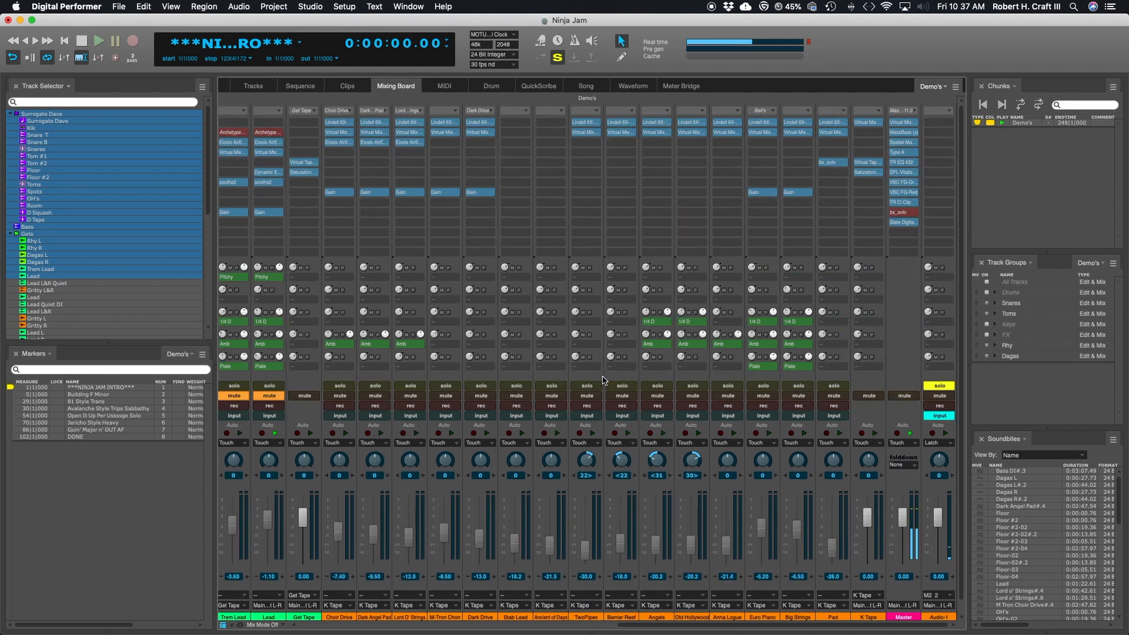
scroll(602, 379, left, 10)
scroll(602, 379, left, 6)
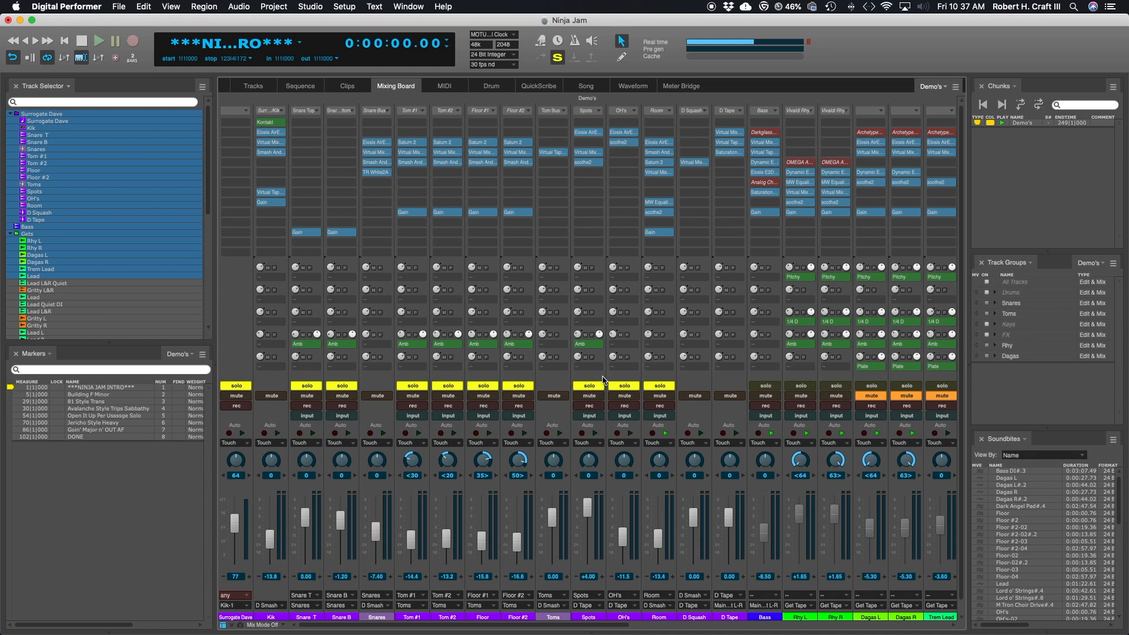
Step: Leave only Snare T and Snare B soloed and open Smash And Grab on the Snares track
drag(413, 386, 679, 390)
click(238, 388)
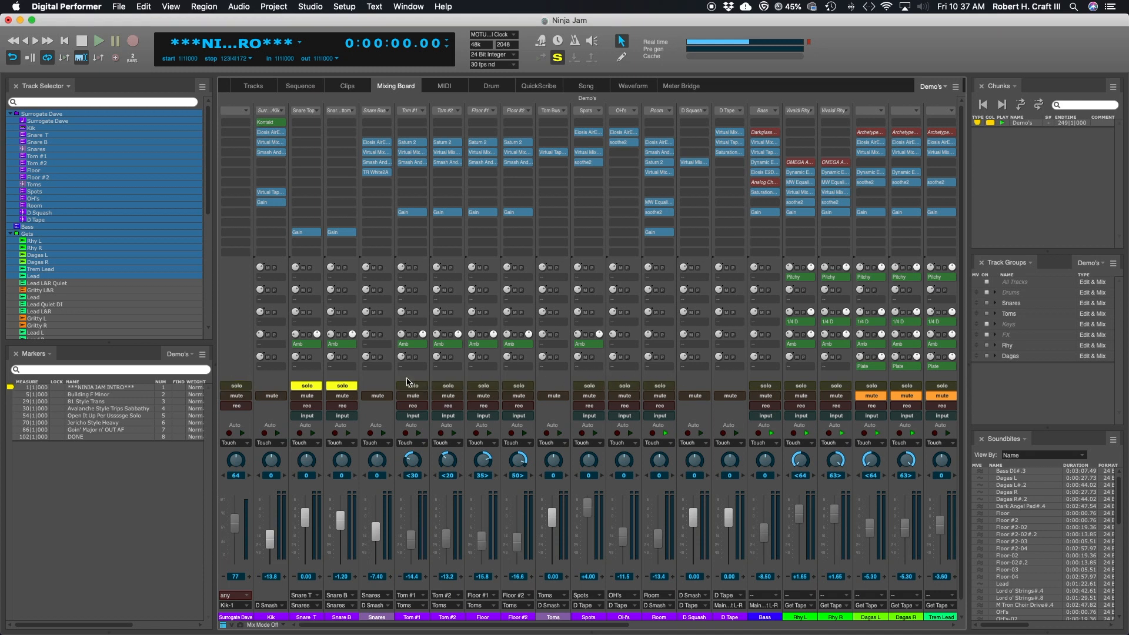
click(383, 164)
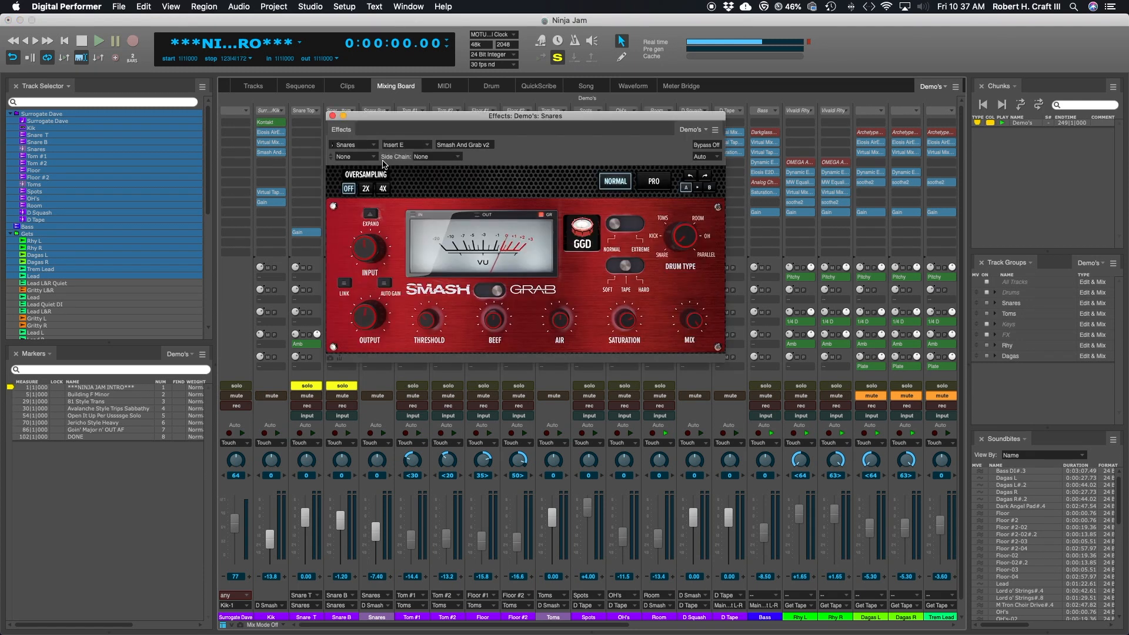
drag(545, 116, 561, 124)
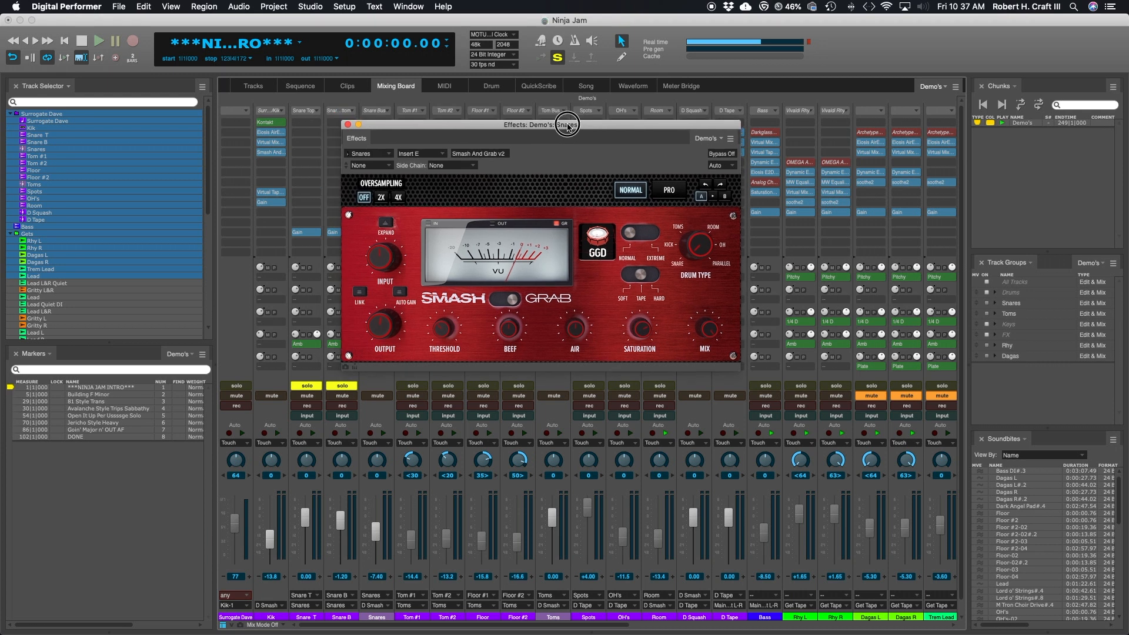
Step: Play the soloed snares, compare the sound with Smash And Grab bypassed and active, and stop playback
key(space)
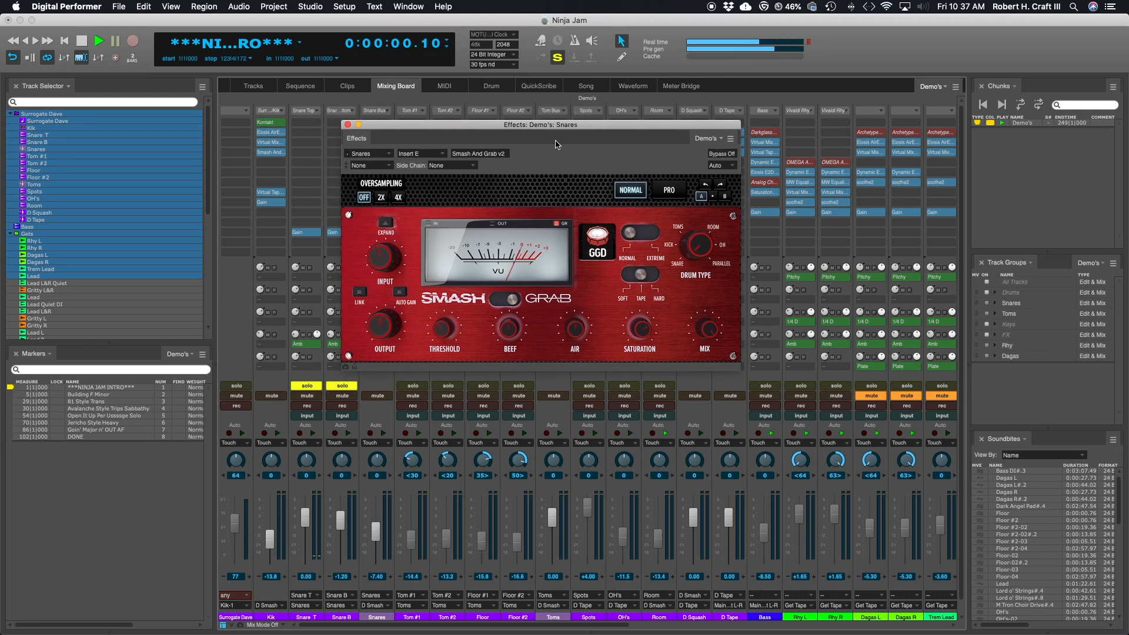
click(726, 154)
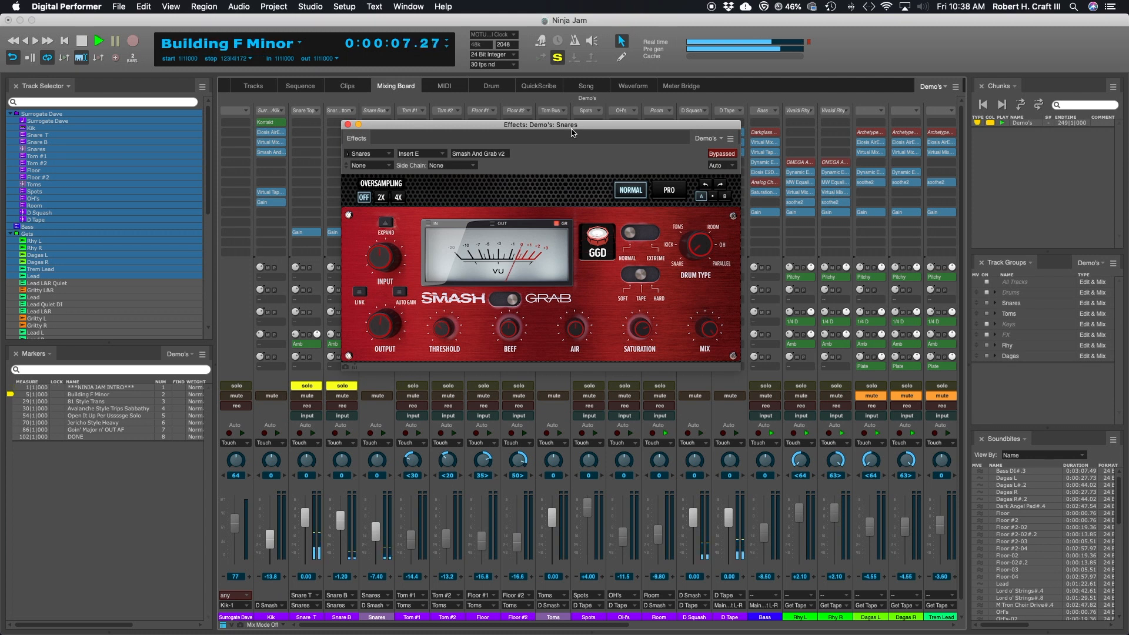
click(723, 154)
drag(587, 126, 574, 114)
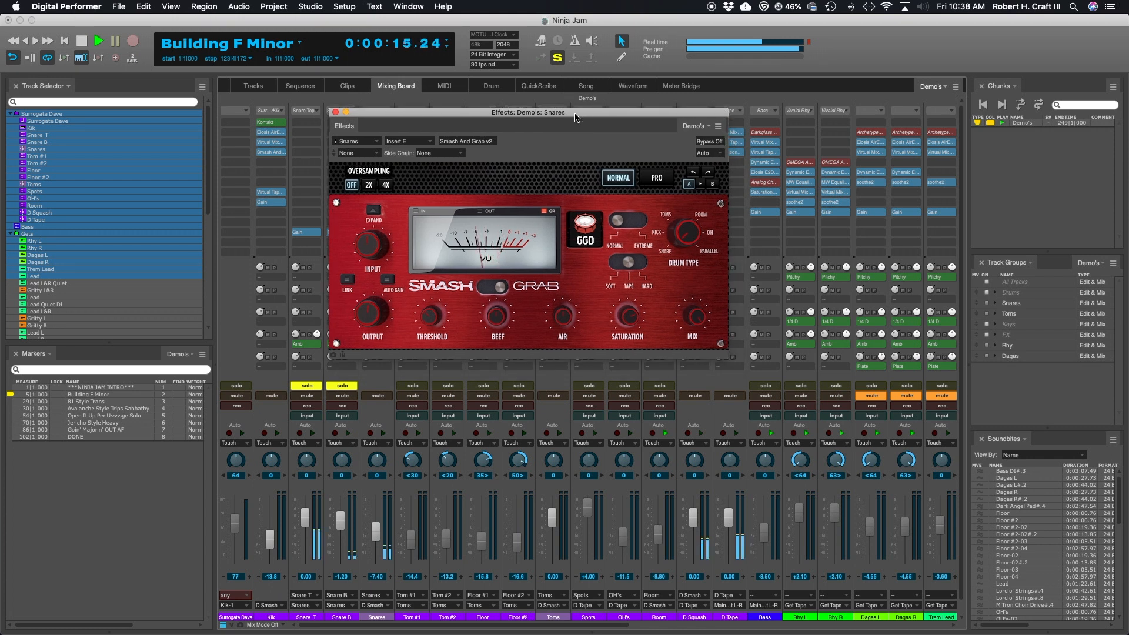
key(space)
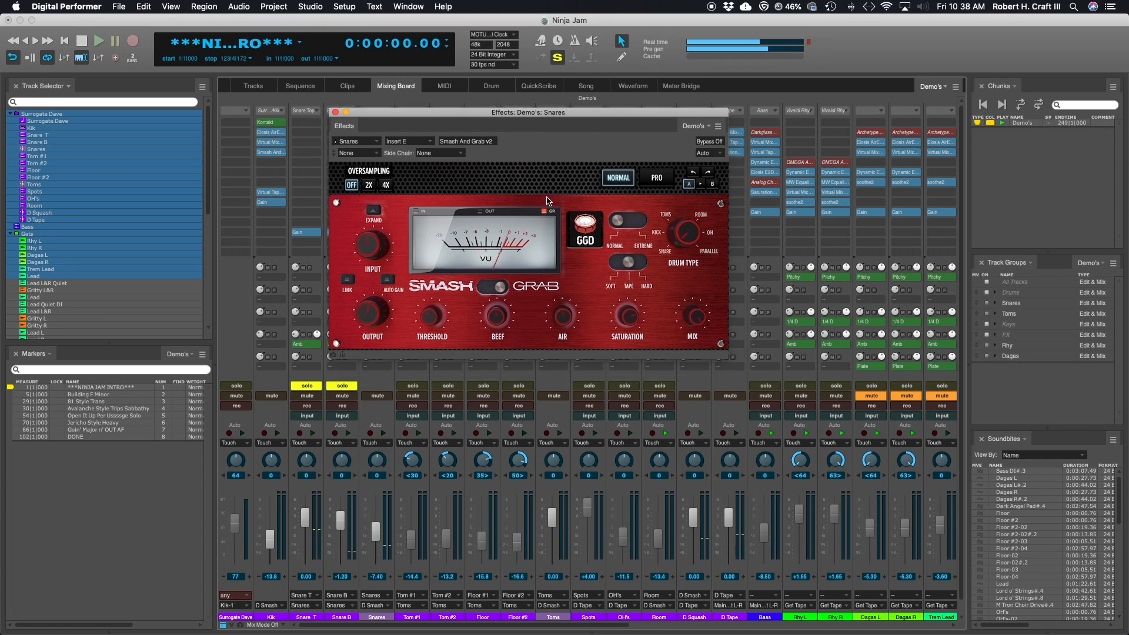
Step: Open the Kontakt instrument on the Kik track, view the snare mixer of Modern & Massive Drums and close the instrument
click(271, 122)
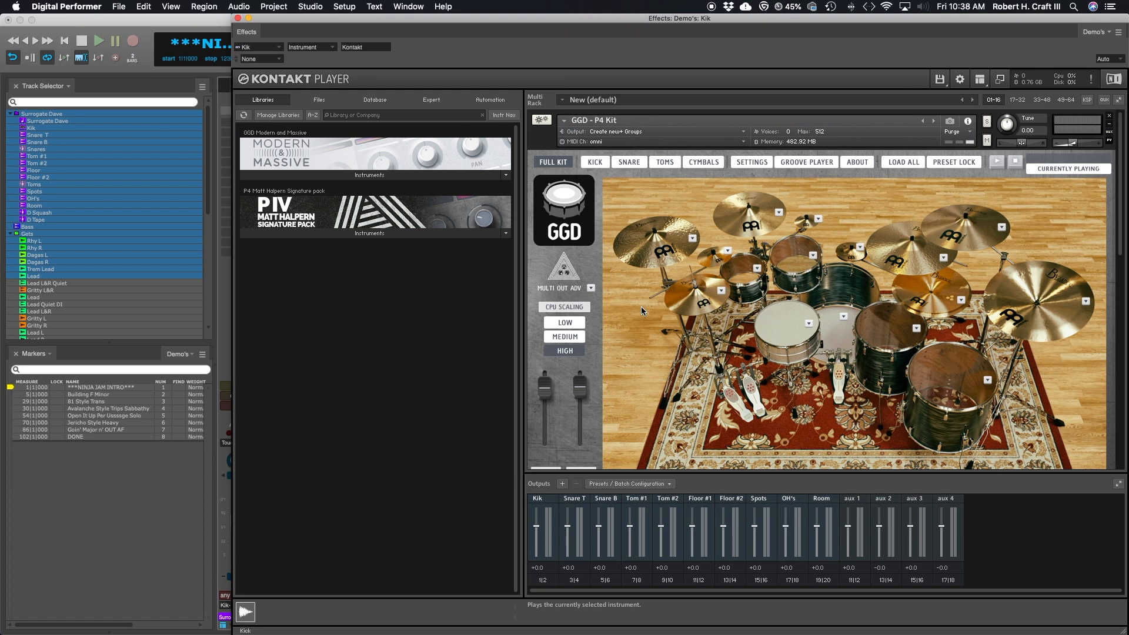
scroll(640, 306, down, 5)
scroll(641, 306, down, 2)
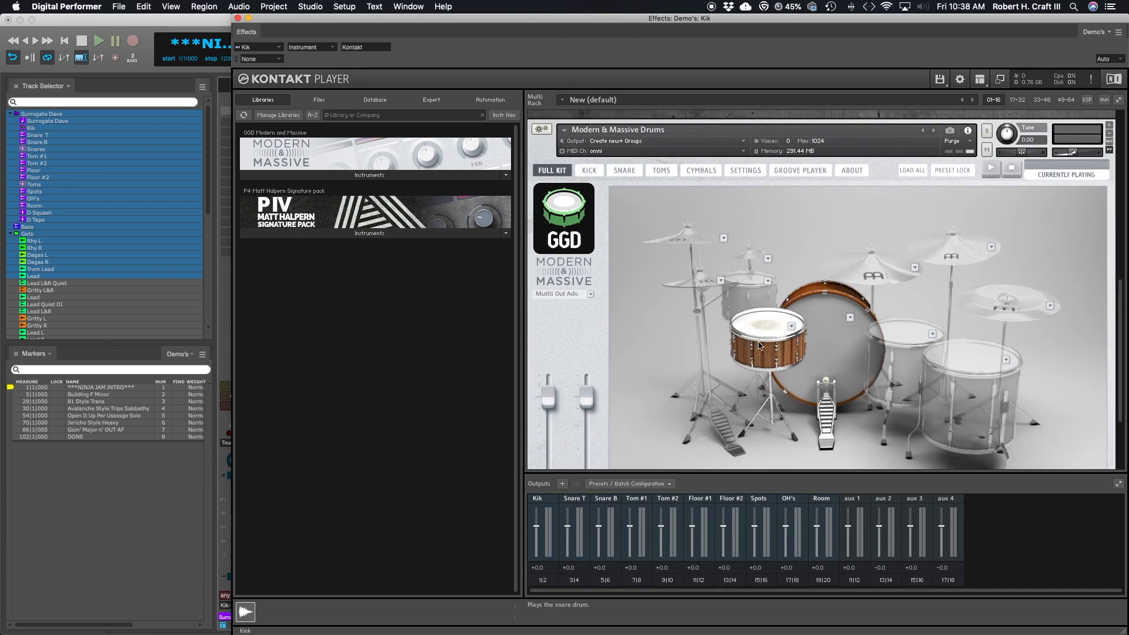
click(624, 170)
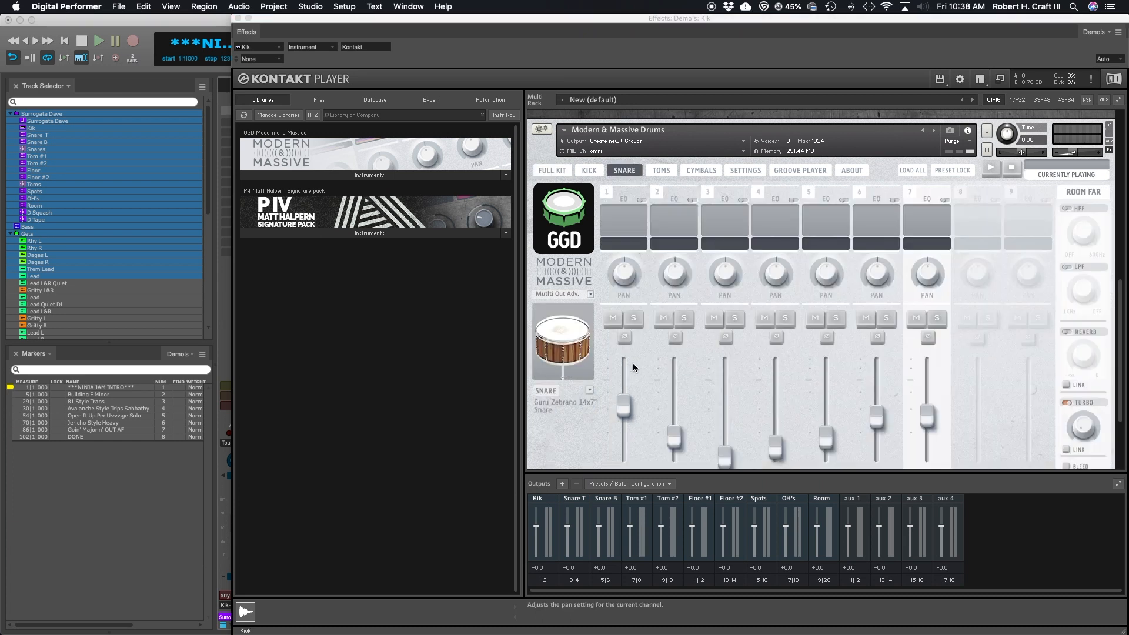
scroll(699, 377, down, 1)
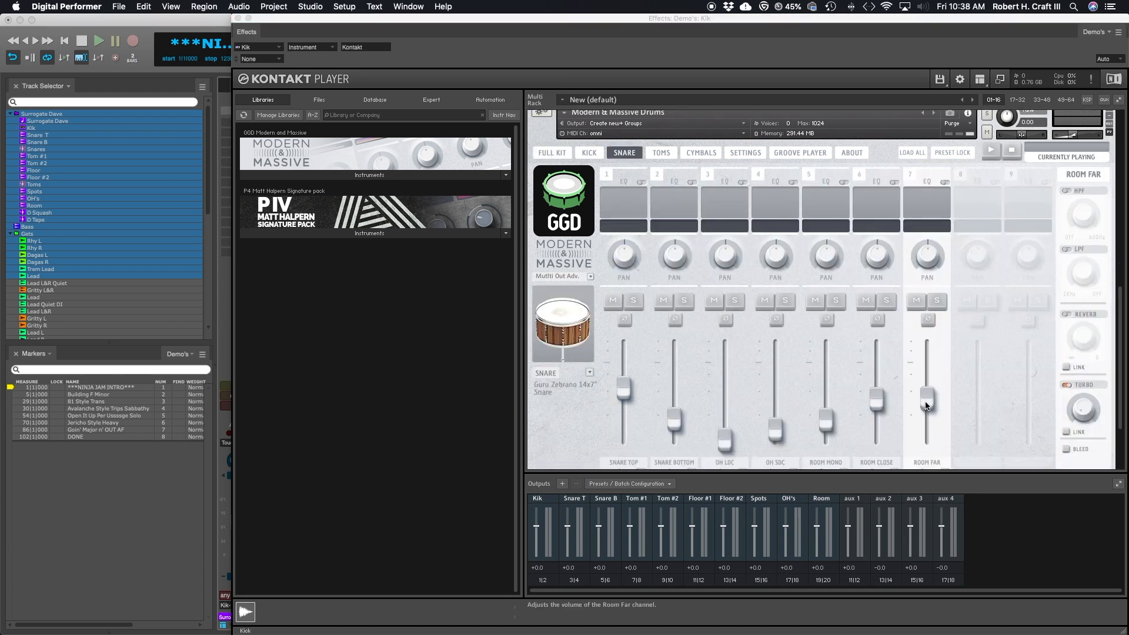
scroll(858, 329, up, 5)
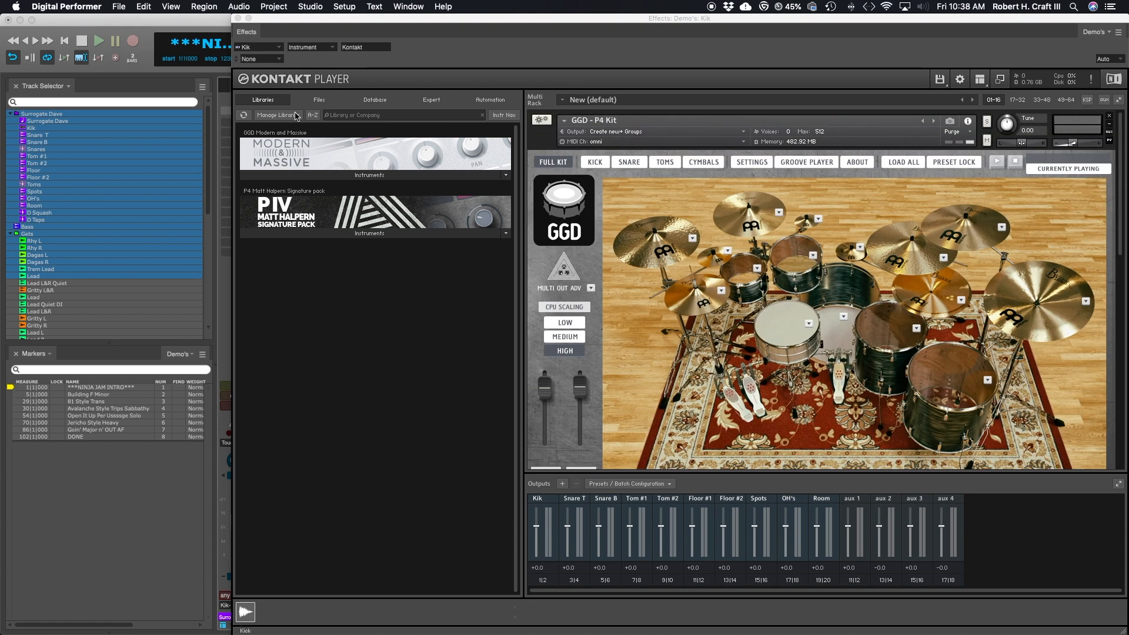
click(238, 18)
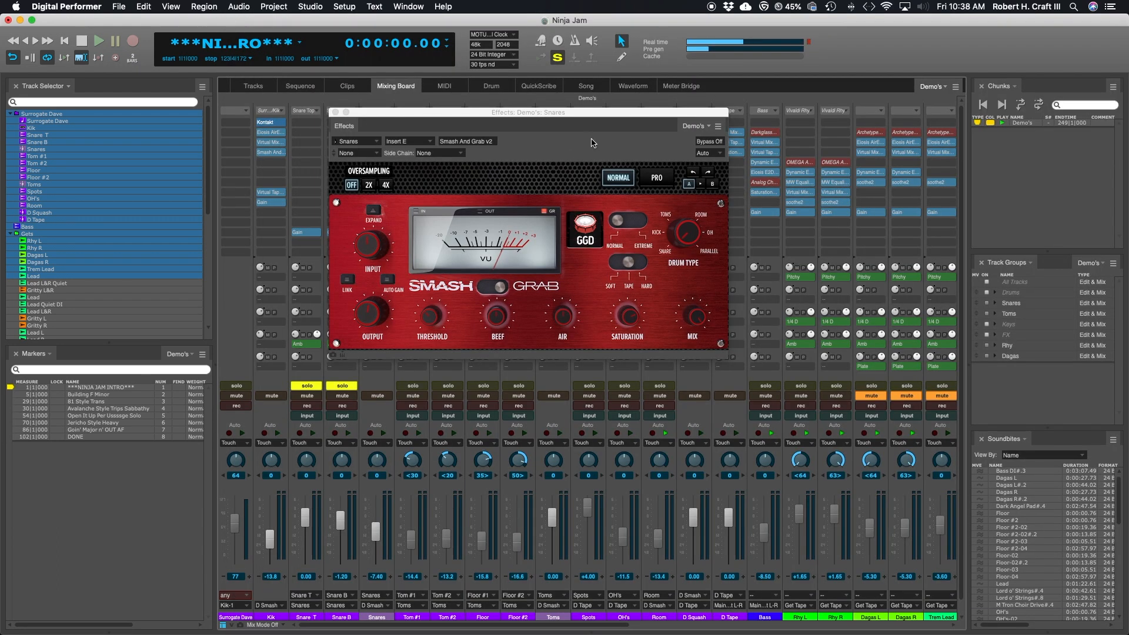
drag(583, 115, 537, 111)
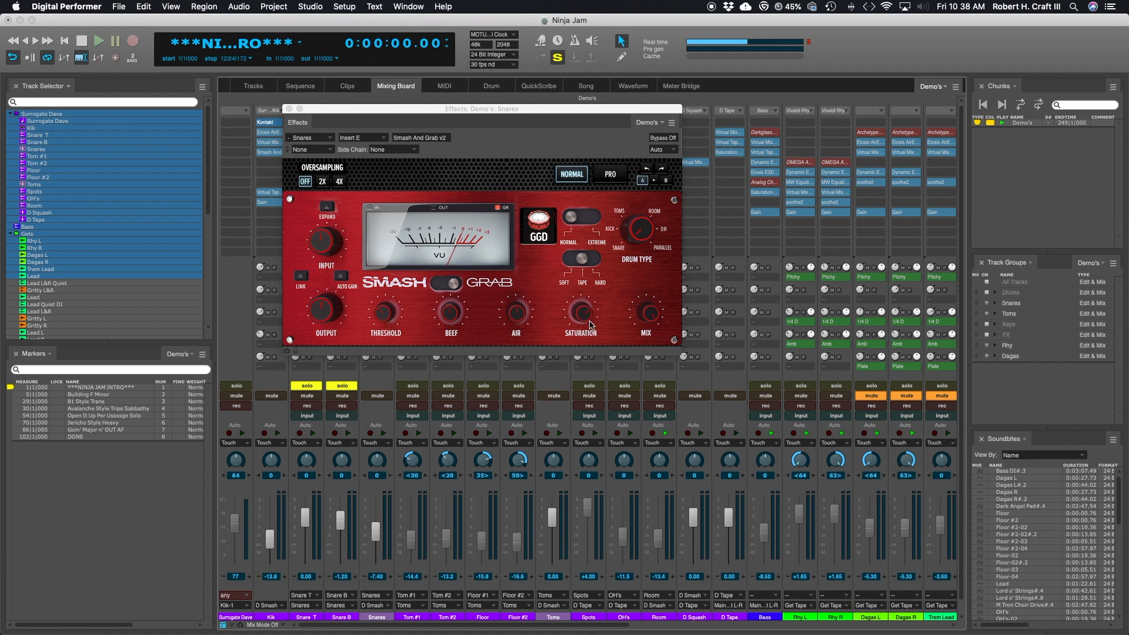
drag(514, 109, 497, 154)
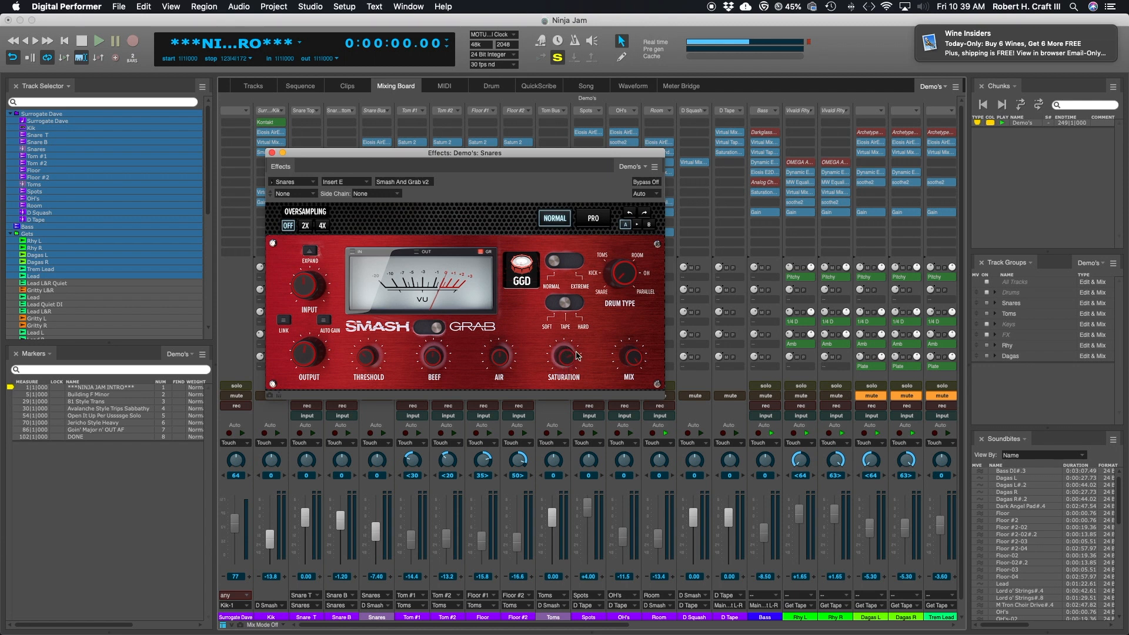
drag(522, 157, 533, 122)
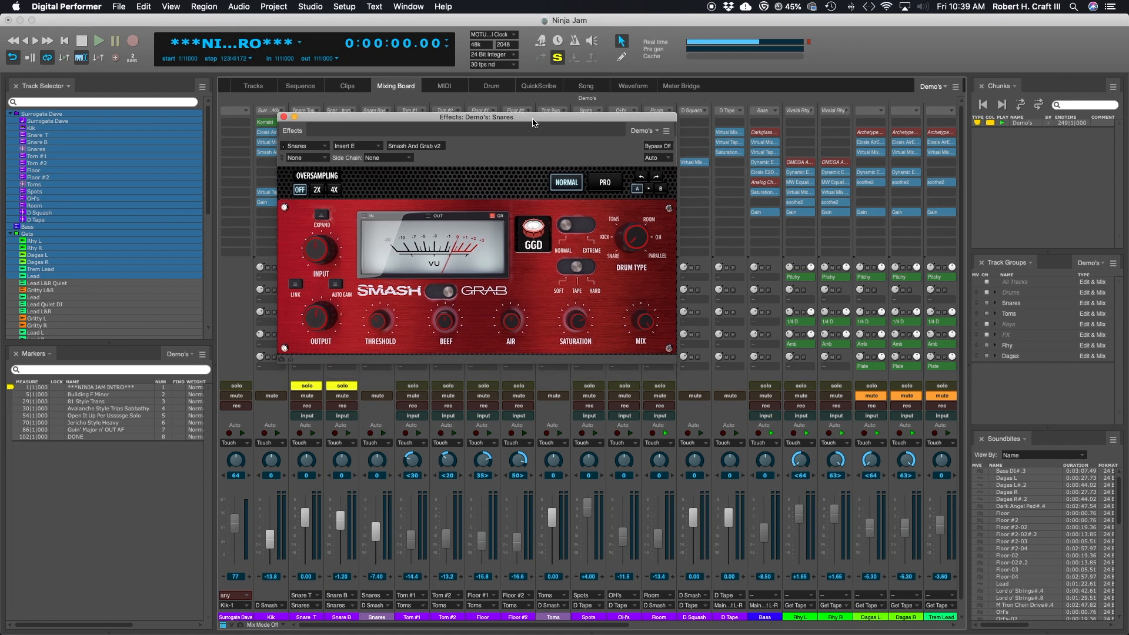
drag(534, 123, 534, 126)
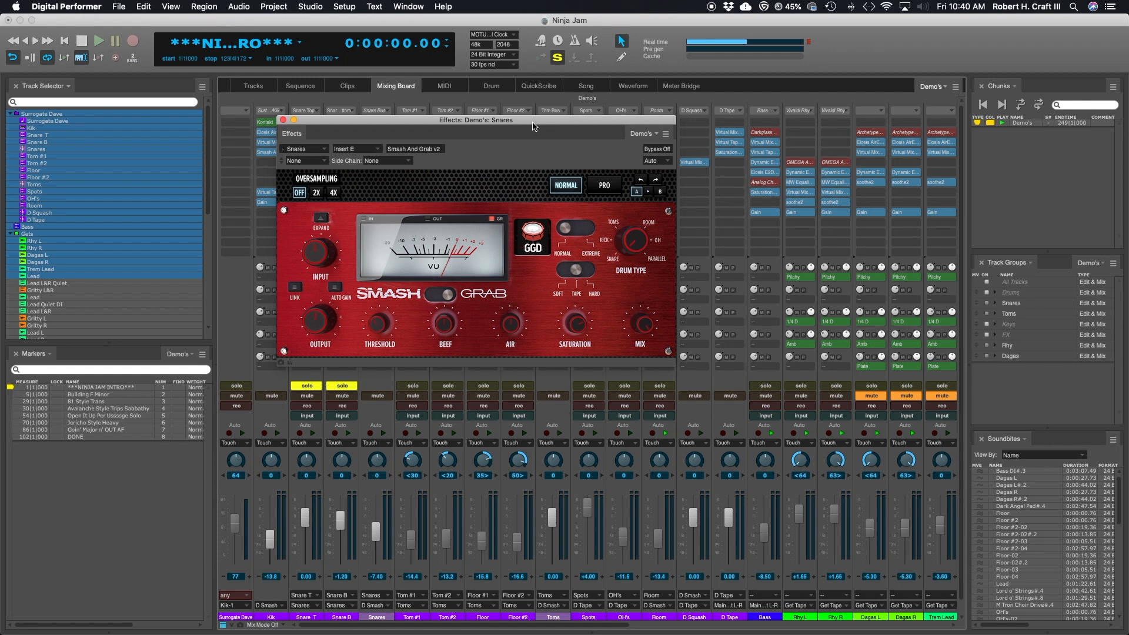
drag(533, 127, 533, 137)
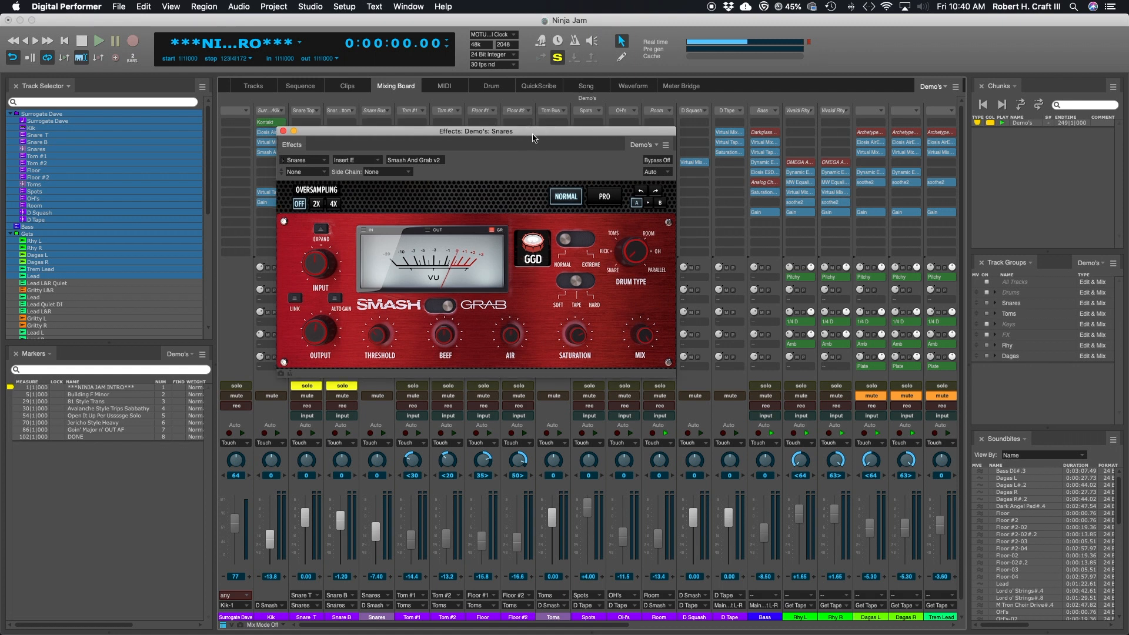
drag(532, 136, 532, 145)
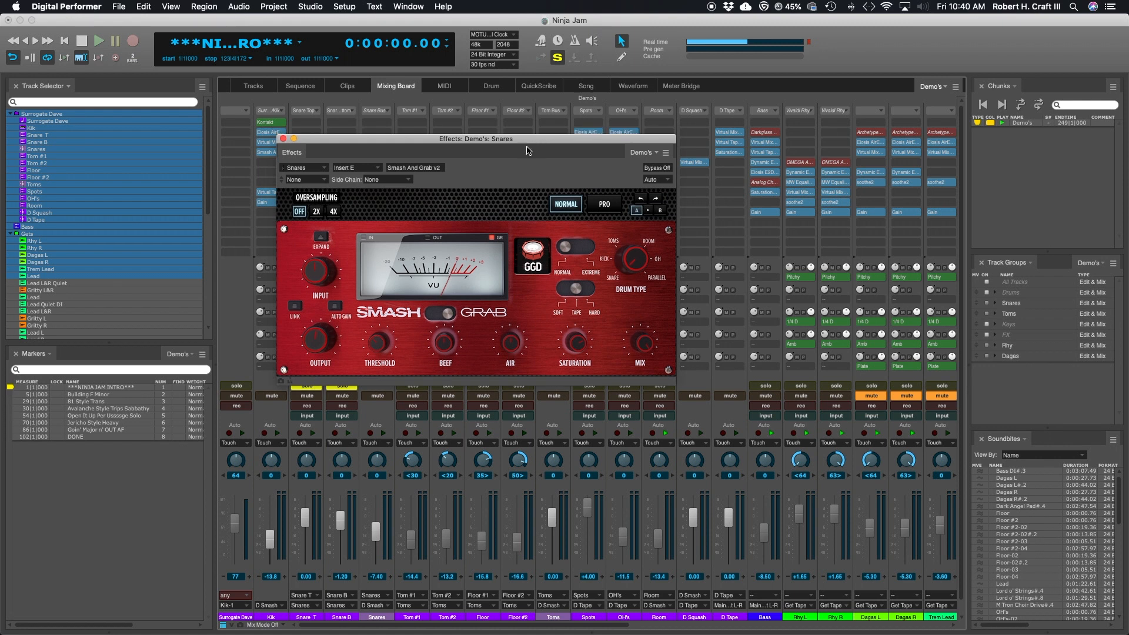
mouse_move(499, 141)
mouse_down()
mouse_move(511, 184)
mouse_move(516, 153)
mouse_up()
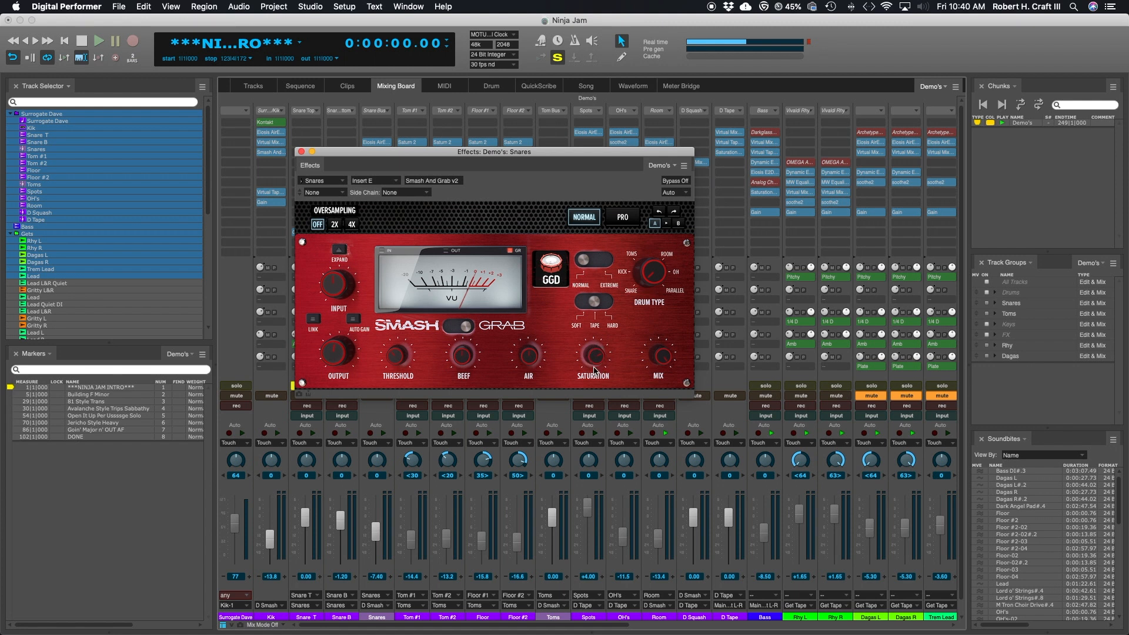
Step: Close the Snares plug-in window and switch the solo from the snare tracks to the Room track
click(301, 152)
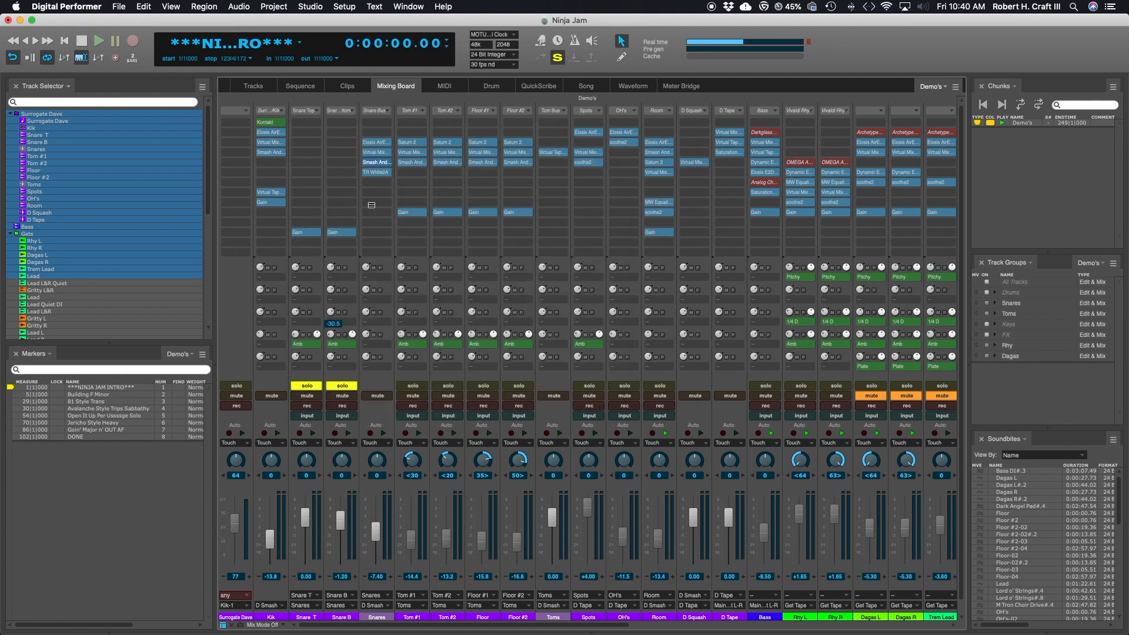
double_click(379, 164)
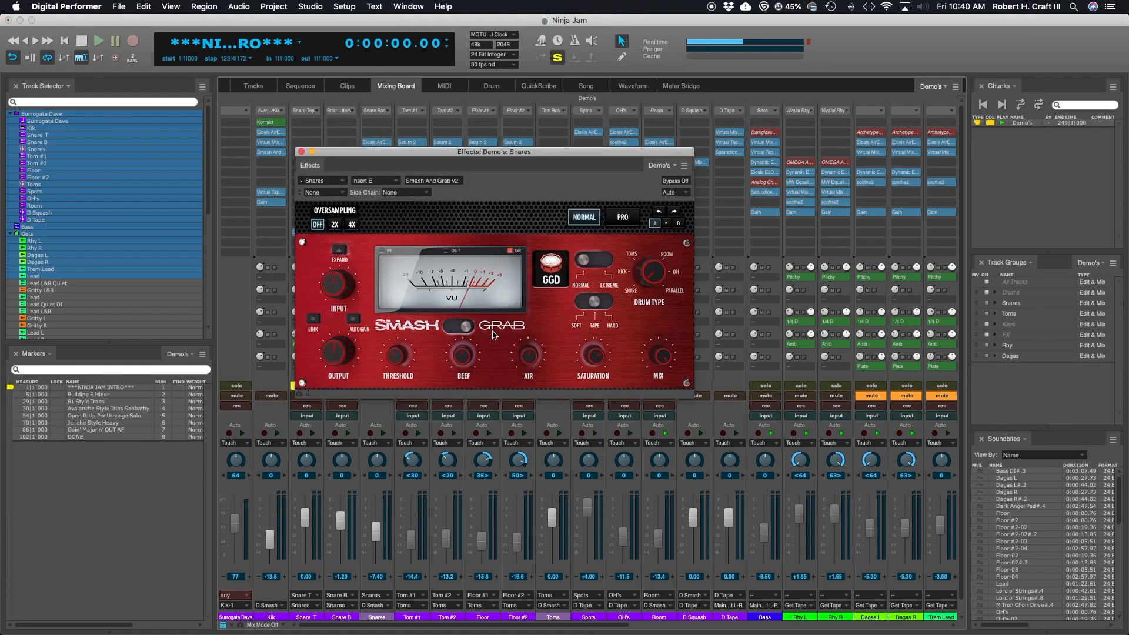
click(301, 152)
click(660, 386)
click(347, 386)
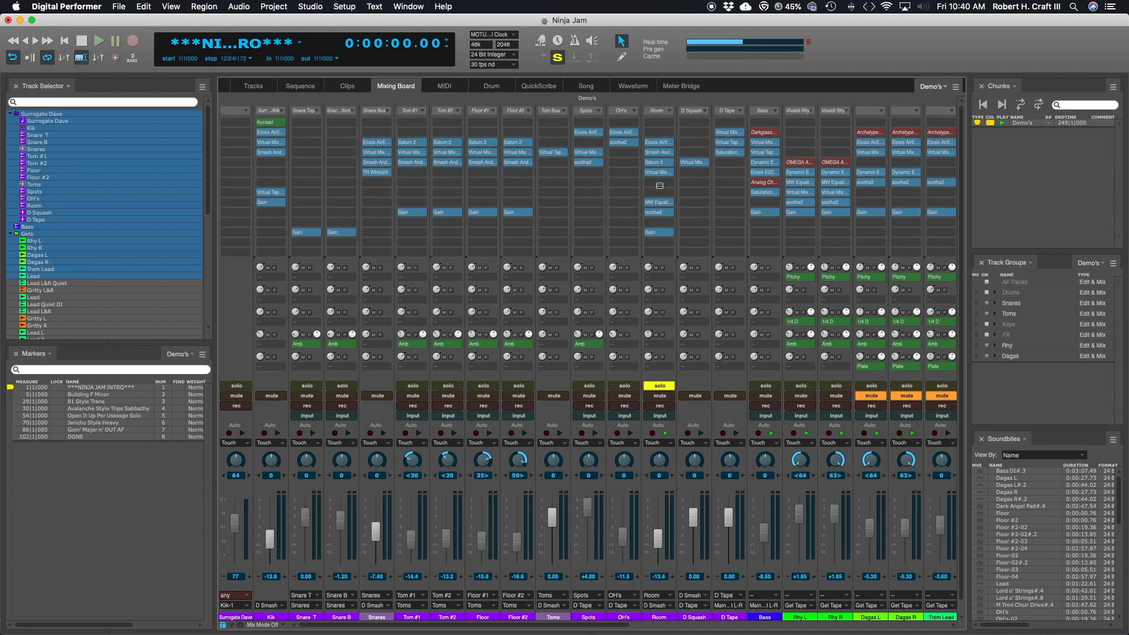
Step: Open Smash And Grab on the Room track and move its window clear of the Room channel strip
click(662, 152)
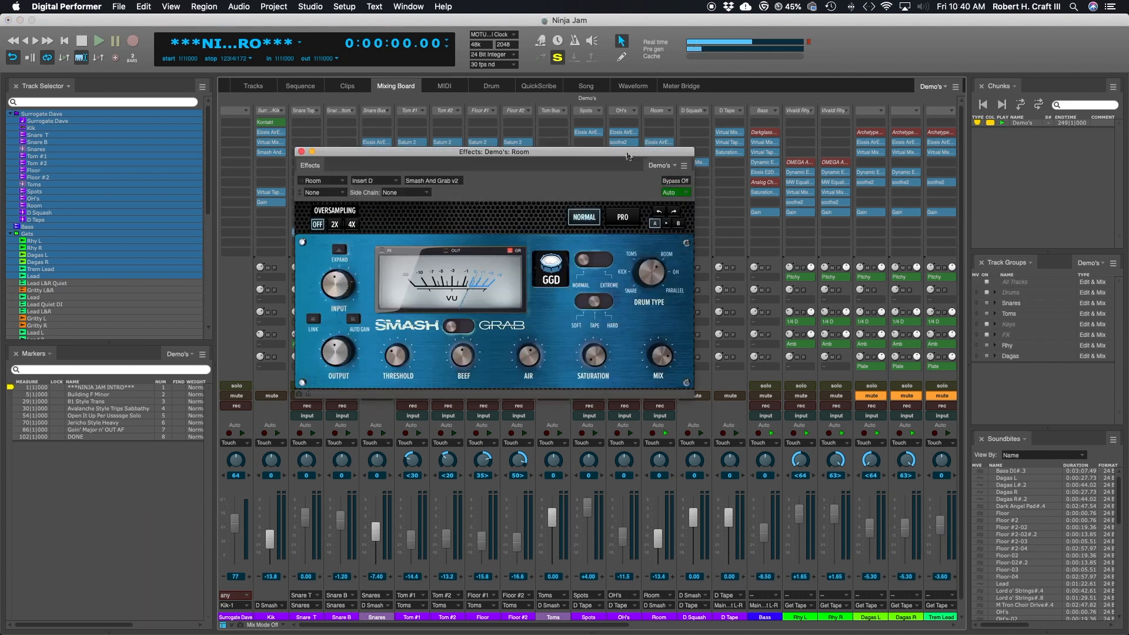
drag(591, 151, 514, 133)
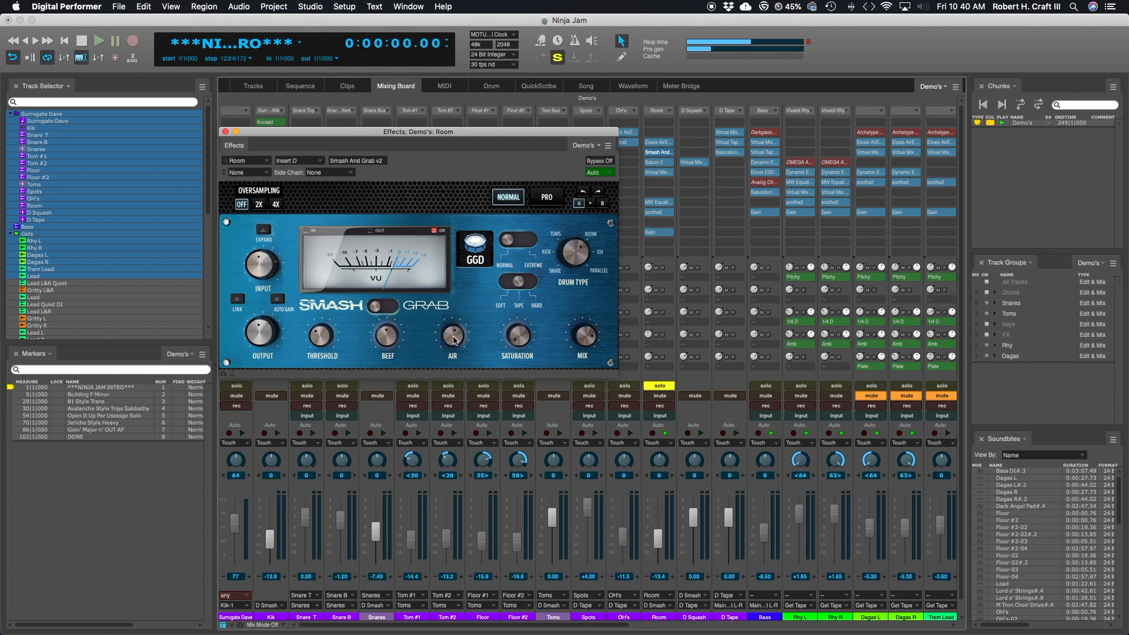
click(453, 337)
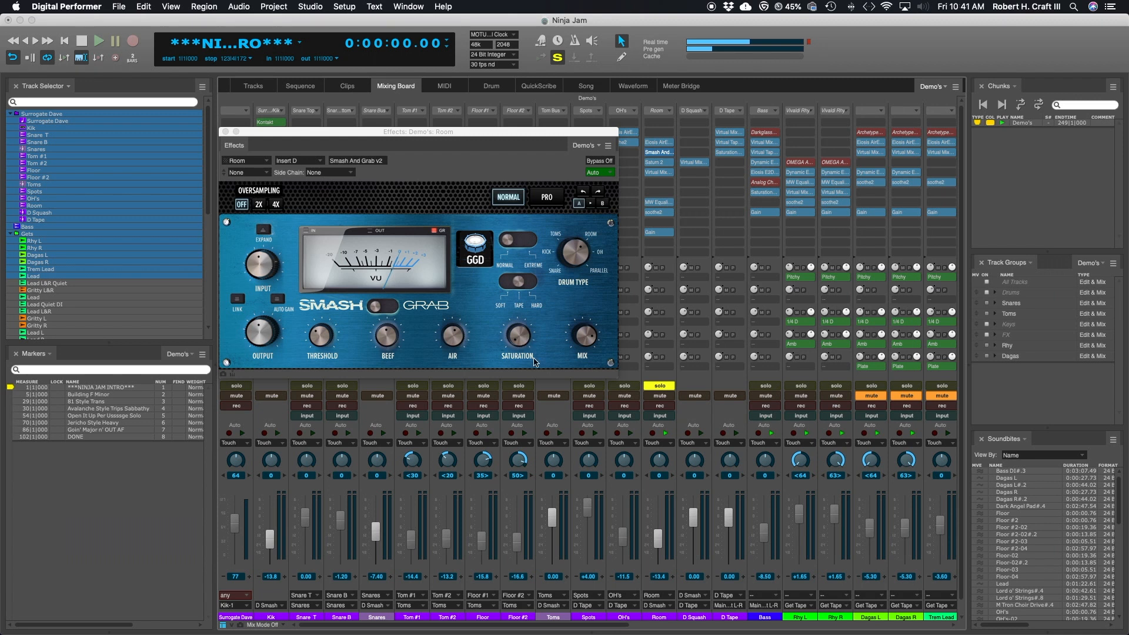
drag(436, 131, 431, 109)
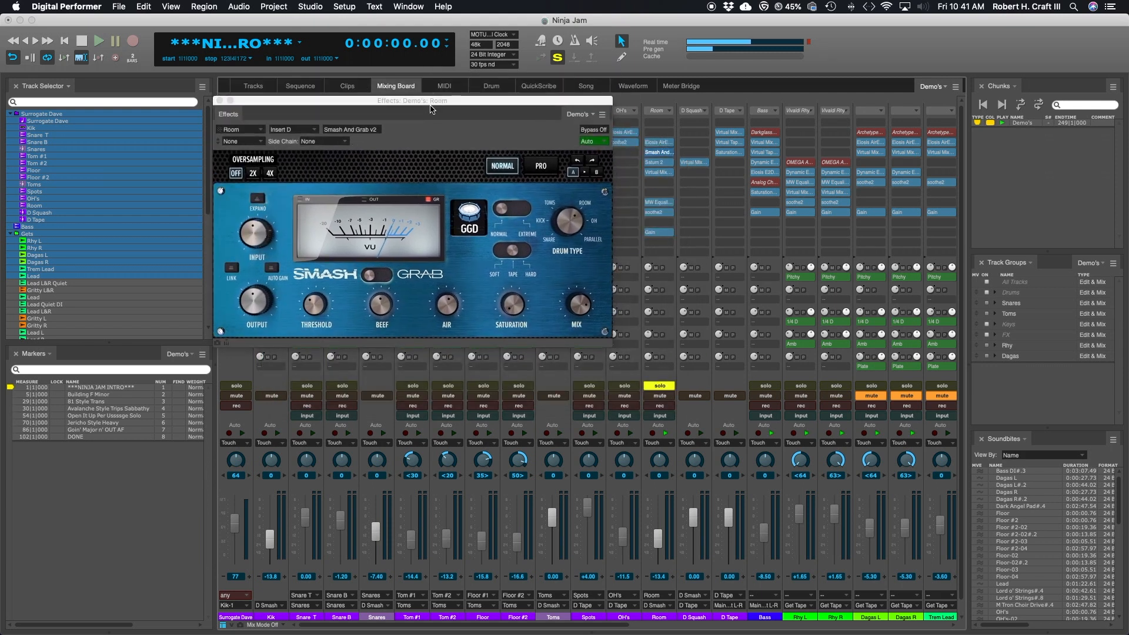
Step: Play the soloed Room track, compare the sound with Smash And Grab bypassed and active, and stop playback
key(space)
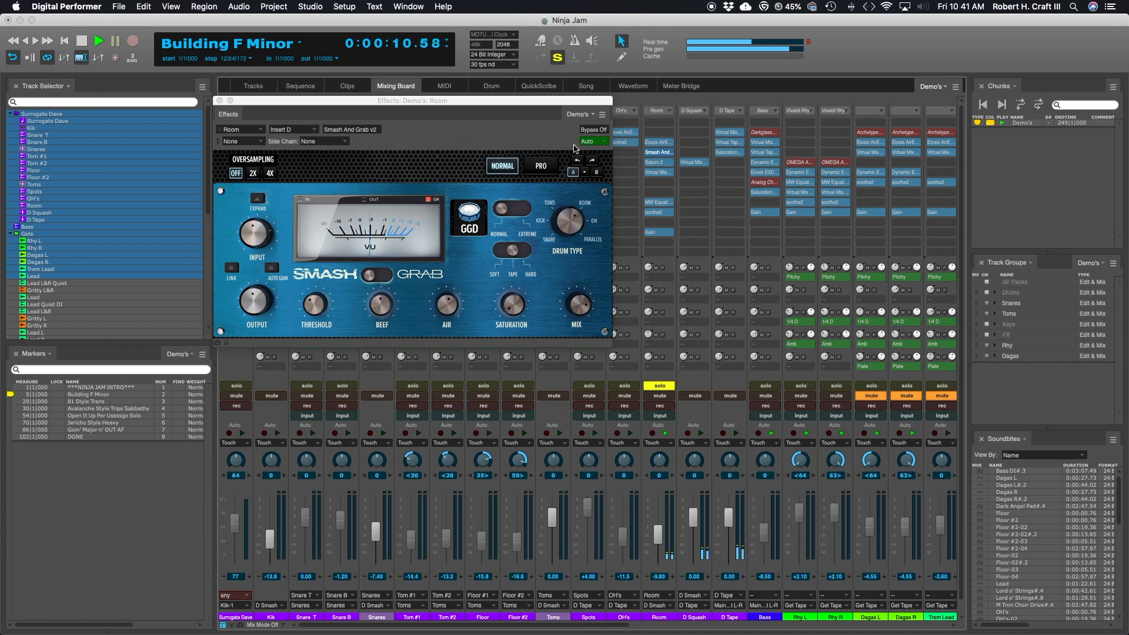
click(592, 130)
click(596, 130)
key(space)
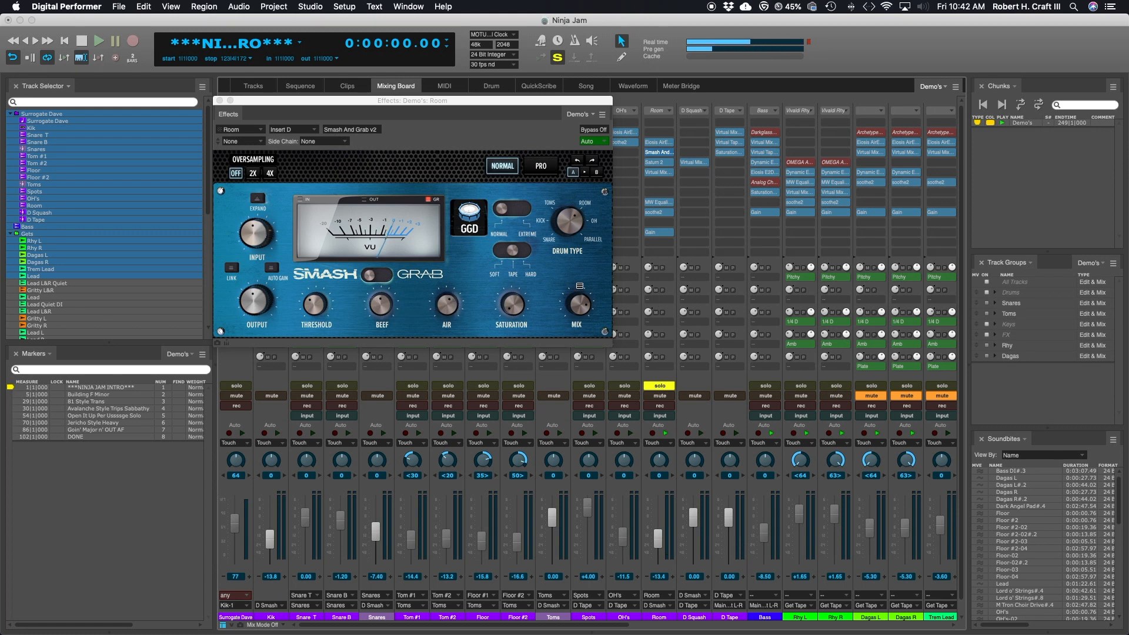
Step: Close the Room plug-in window and play the Snare T, Snare B and Room tracks soloed together
click(220, 101)
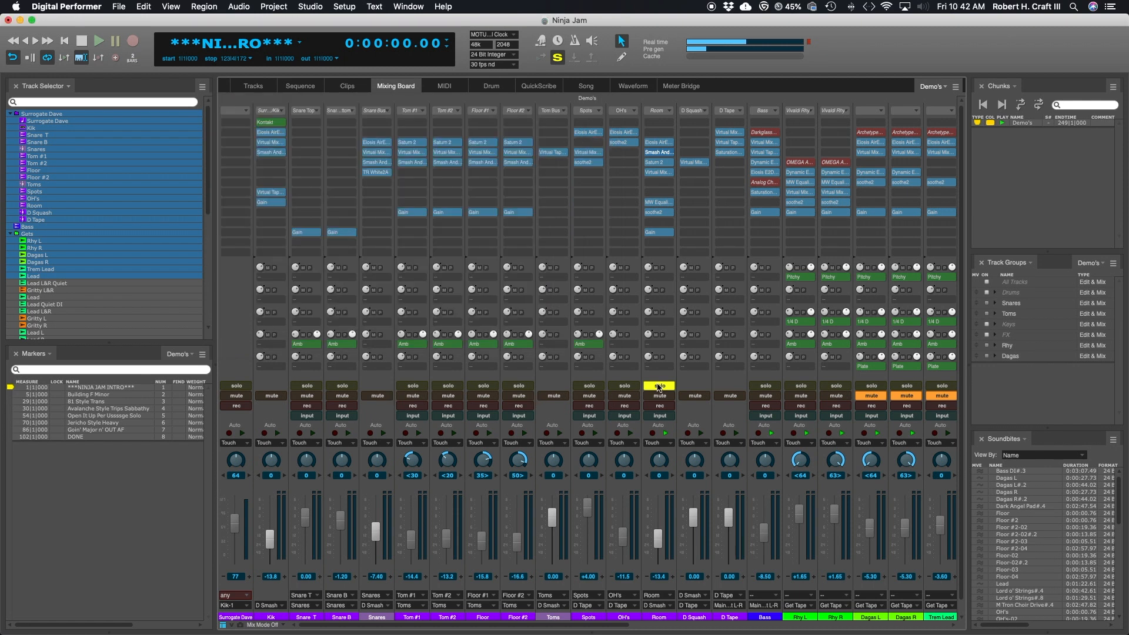
click(341, 387)
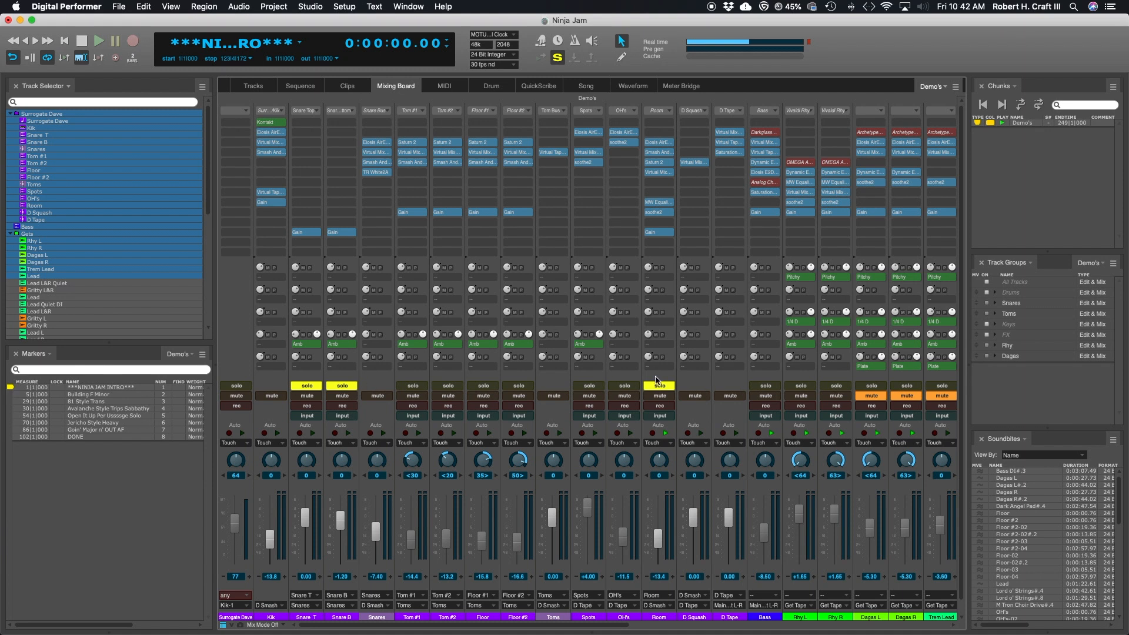
key(space)
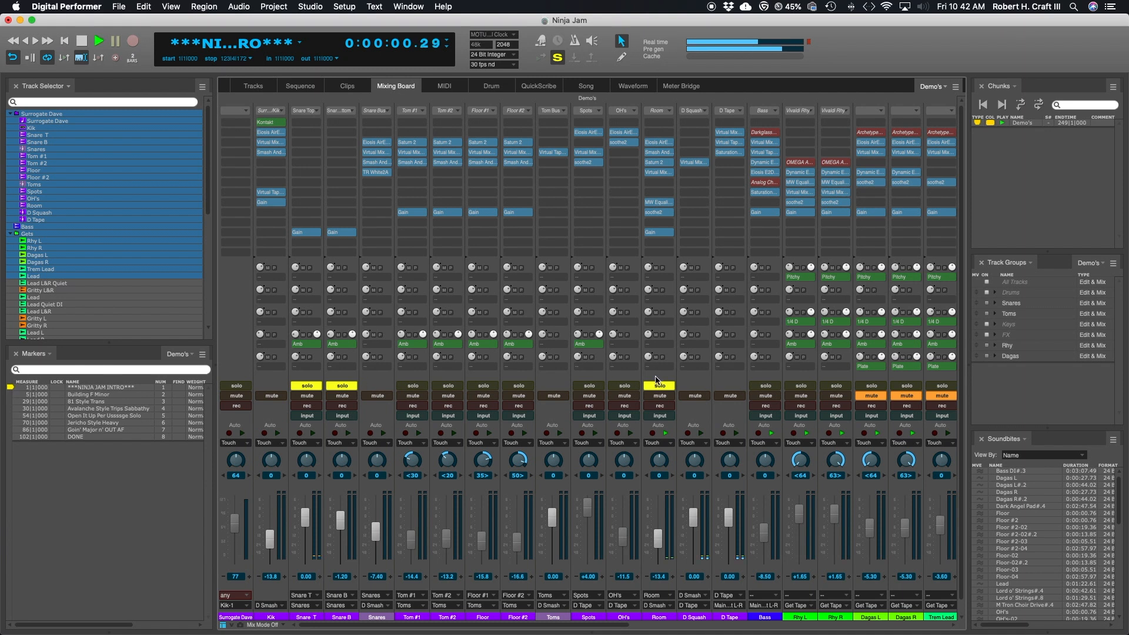
key(space)
key(space)
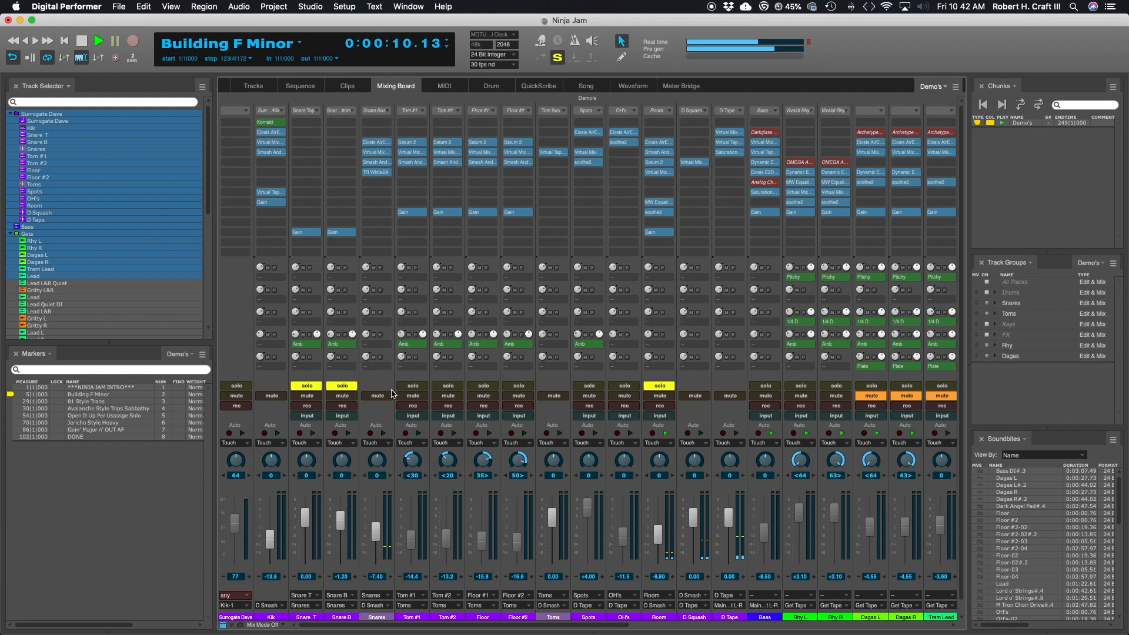
Step: Leave only Surrogate Dave soloed and open Smash And Grab and Virtual Mix Rack from the Kik track side by side
drag(237, 387, 662, 379)
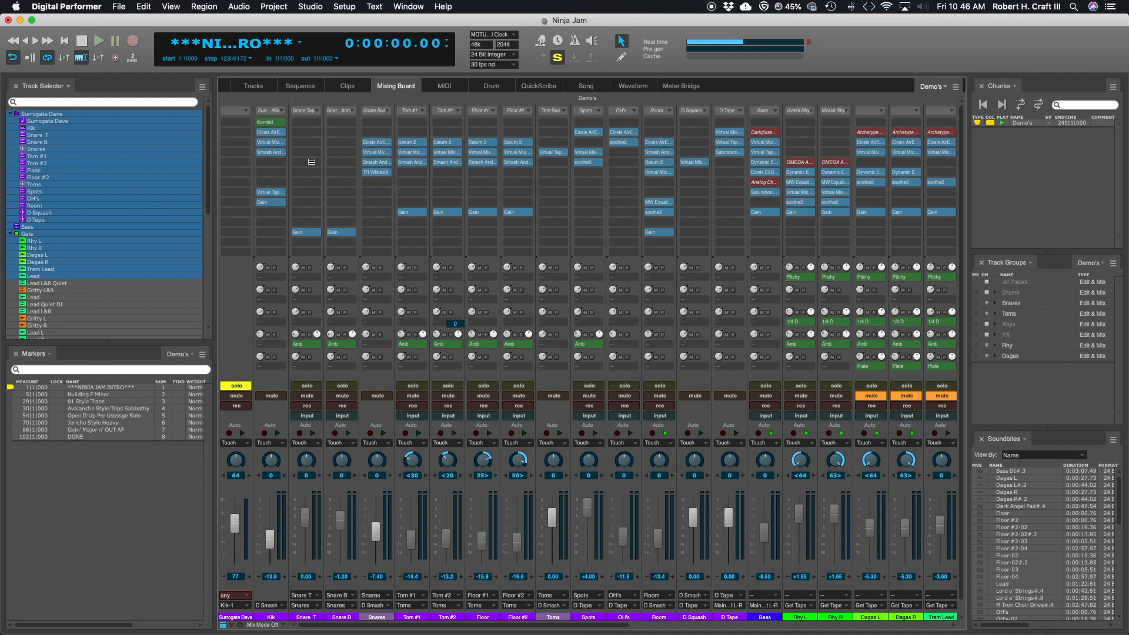
click(277, 151)
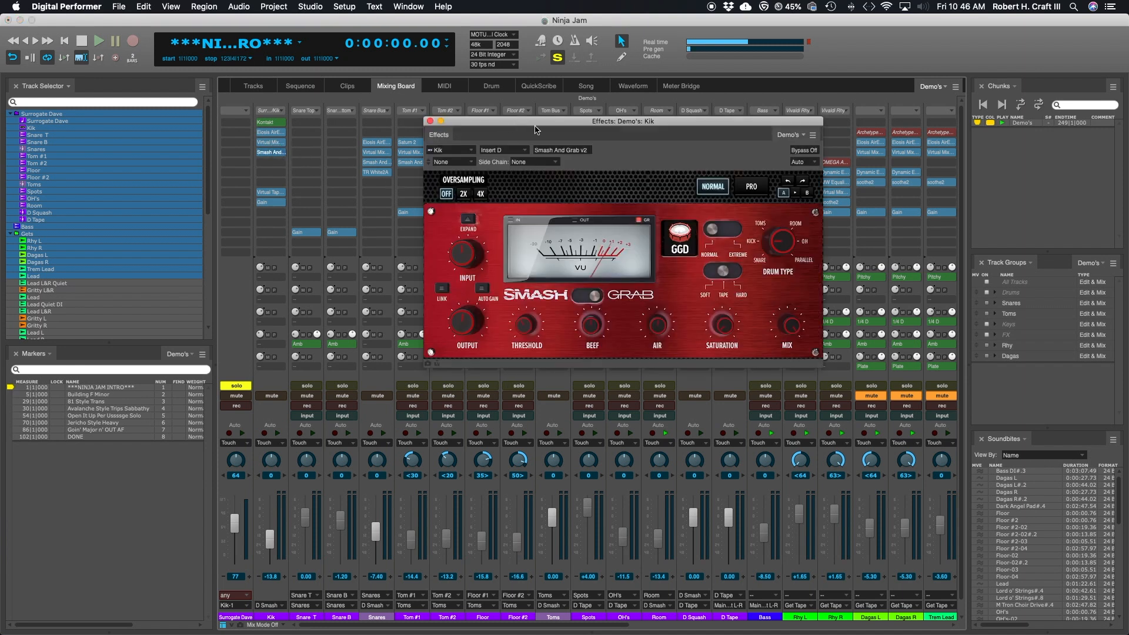
click(269, 143)
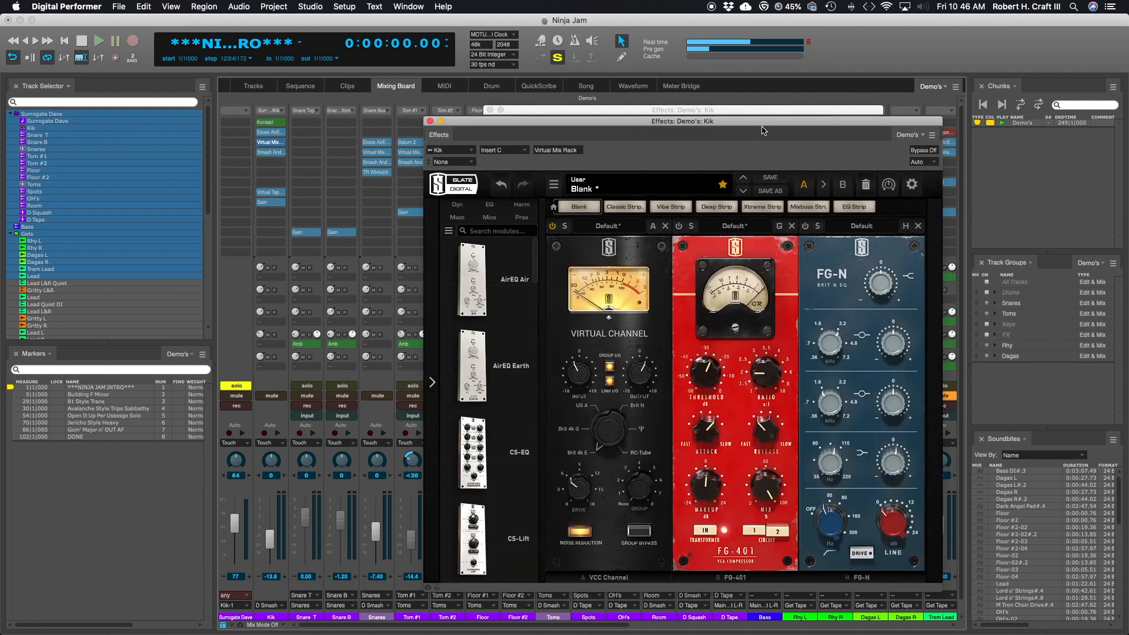
drag(765, 122, 418, 104)
click(671, 113)
drag(671, 113, 804, 104)
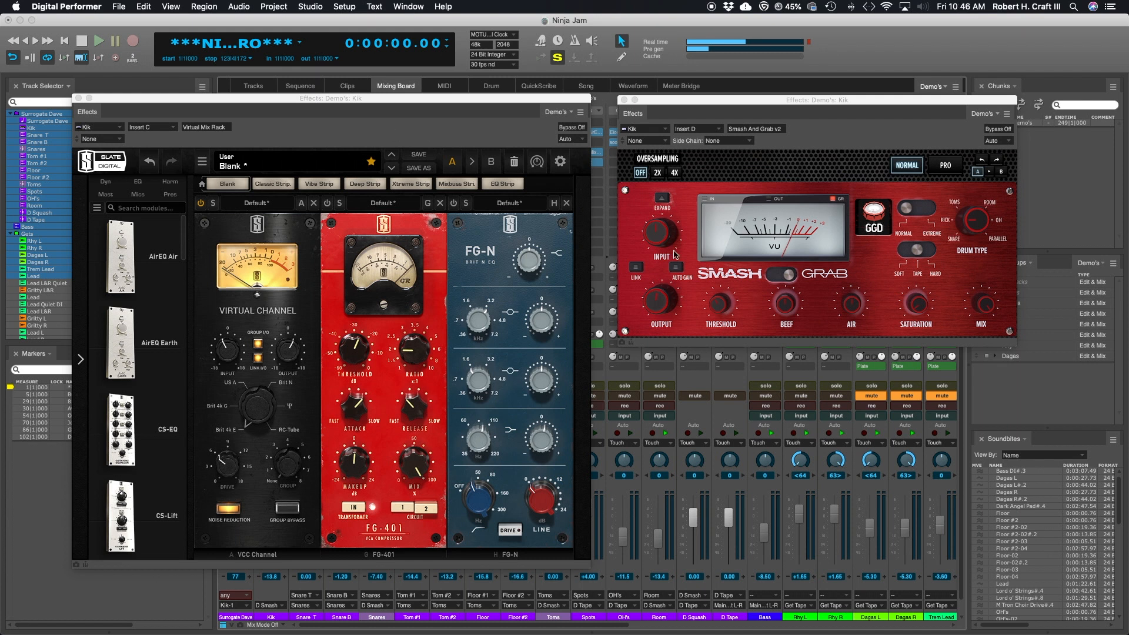
drag(427, 101, 426, 108)
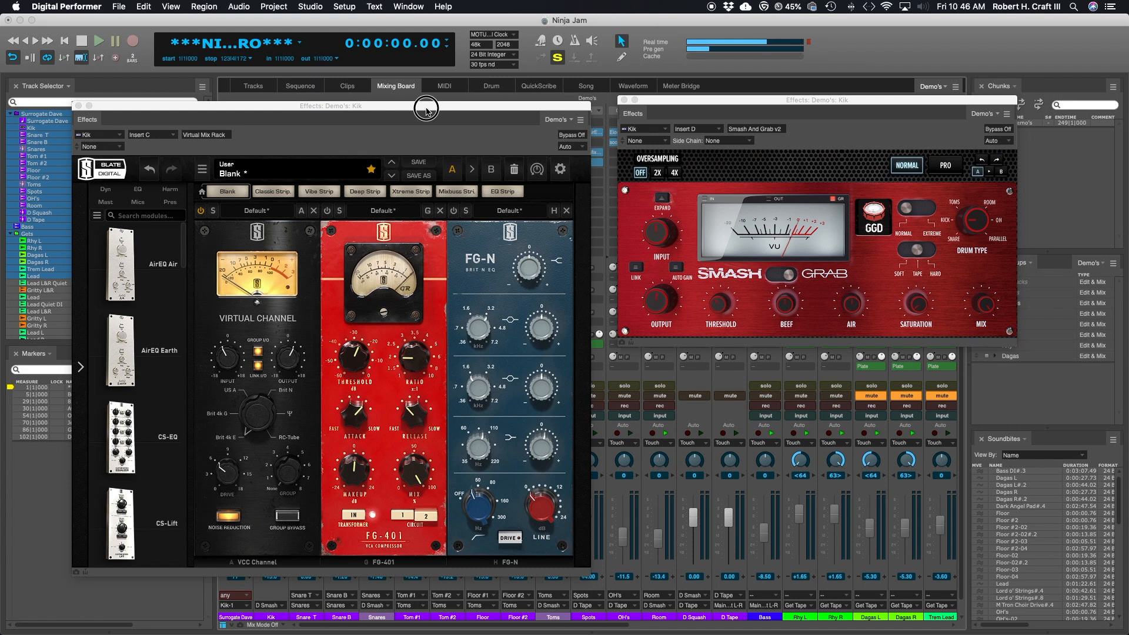
drag(426, 108, 400, 18)
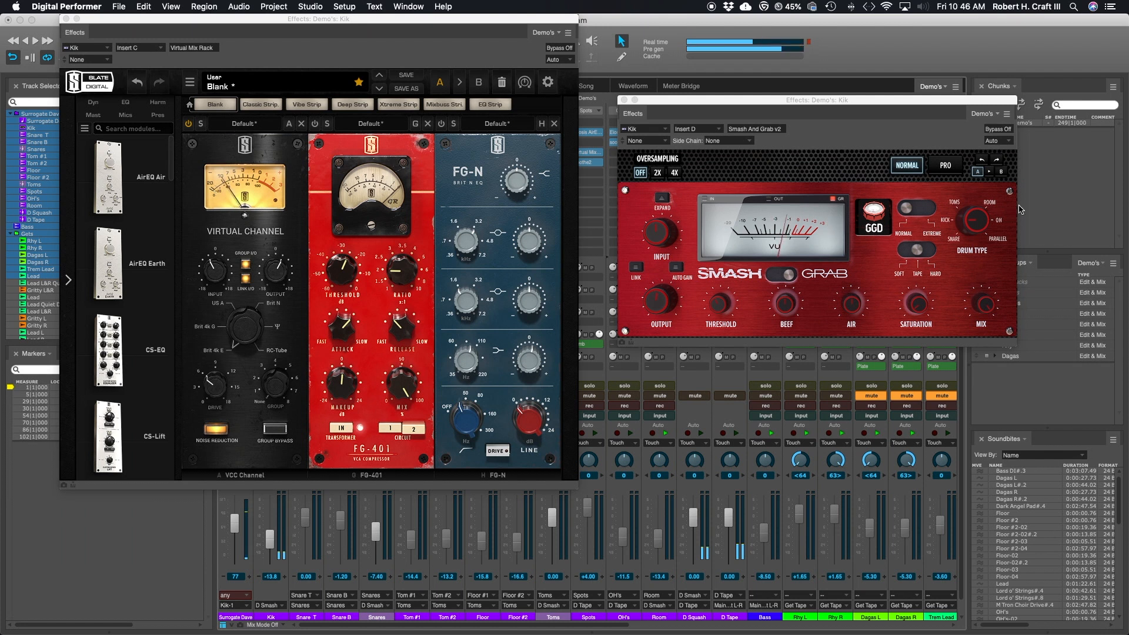
Step: Compare the playing kick through the FG-401 with Smash And Grab bypassed and through Smash And Grab, and close both plug-in windows
click(998, 128)
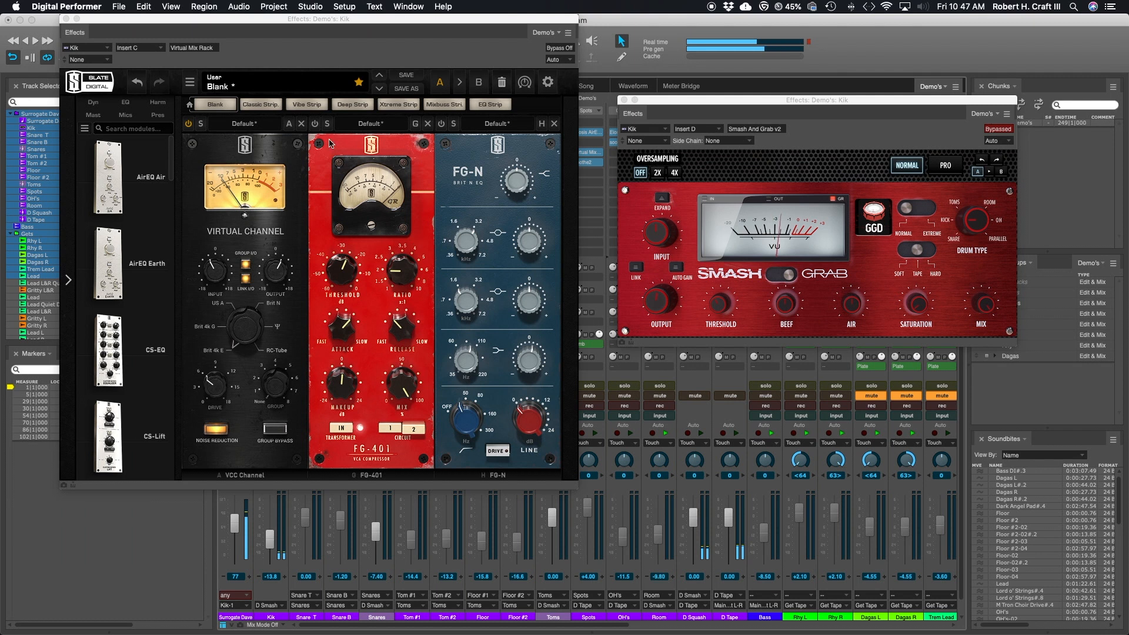
click(316, 126)
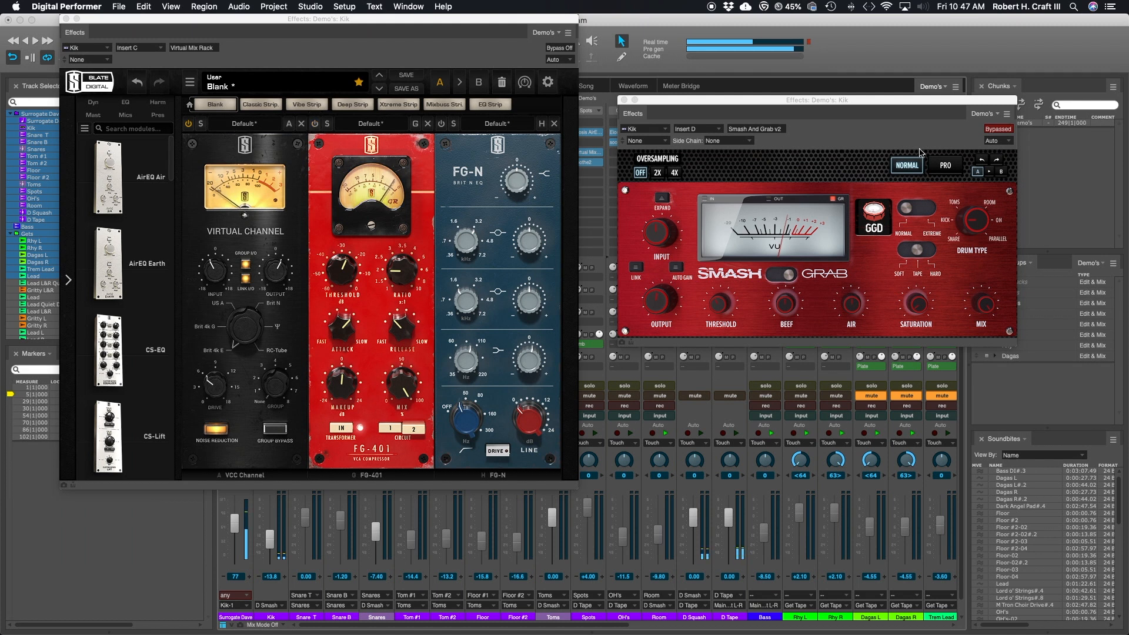
click(998, 129)
drag(845, 102, 829, 97)
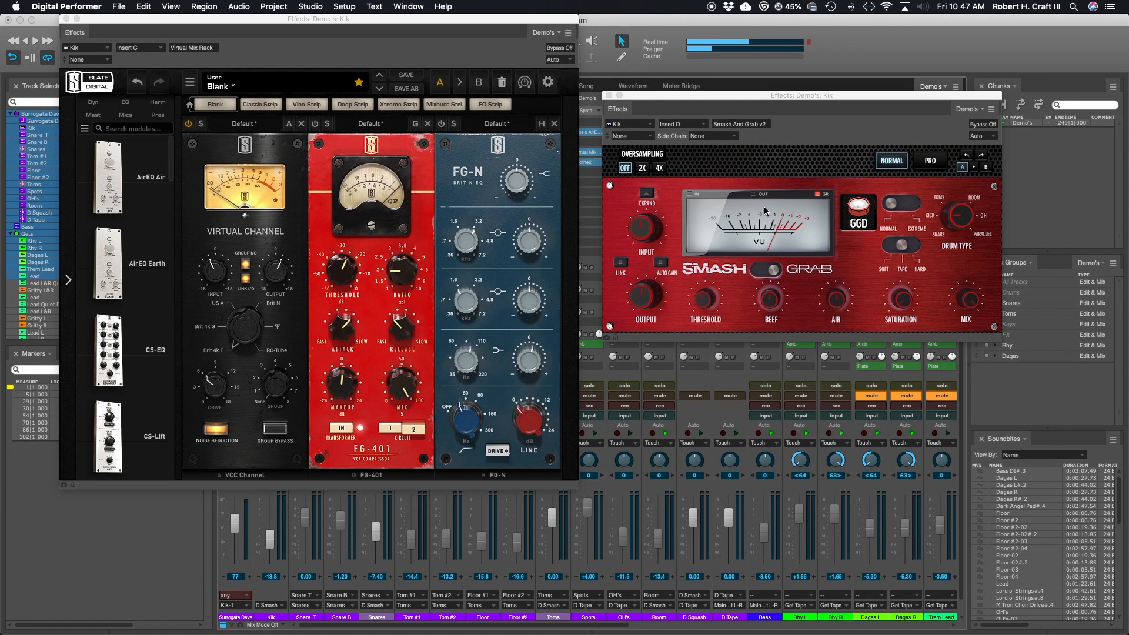
click(609, 96)
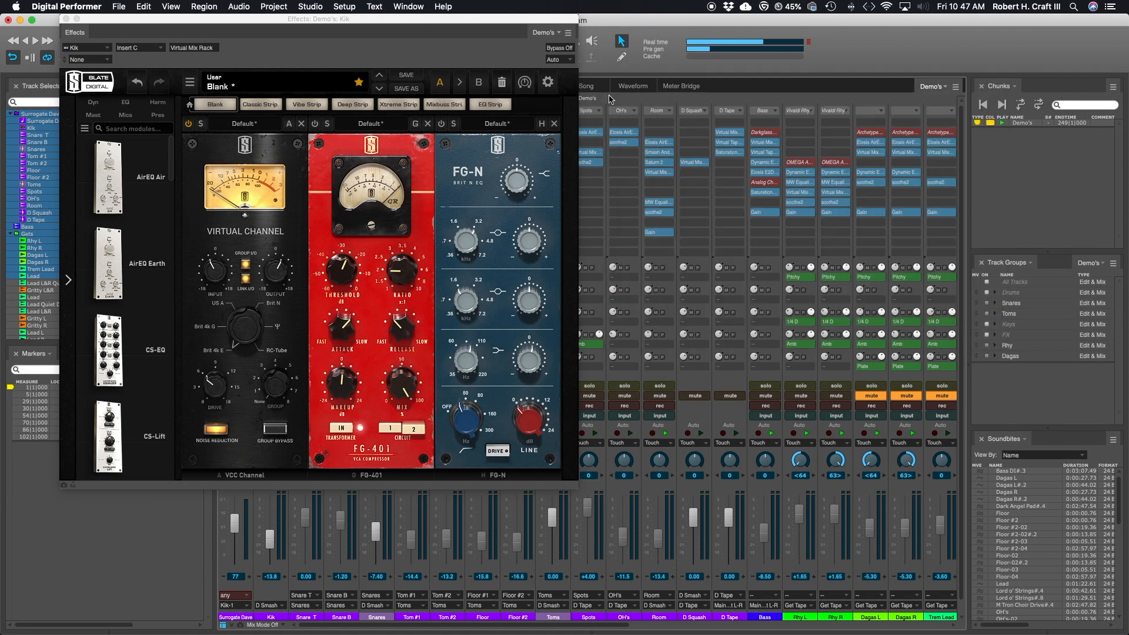
click(66, 18)
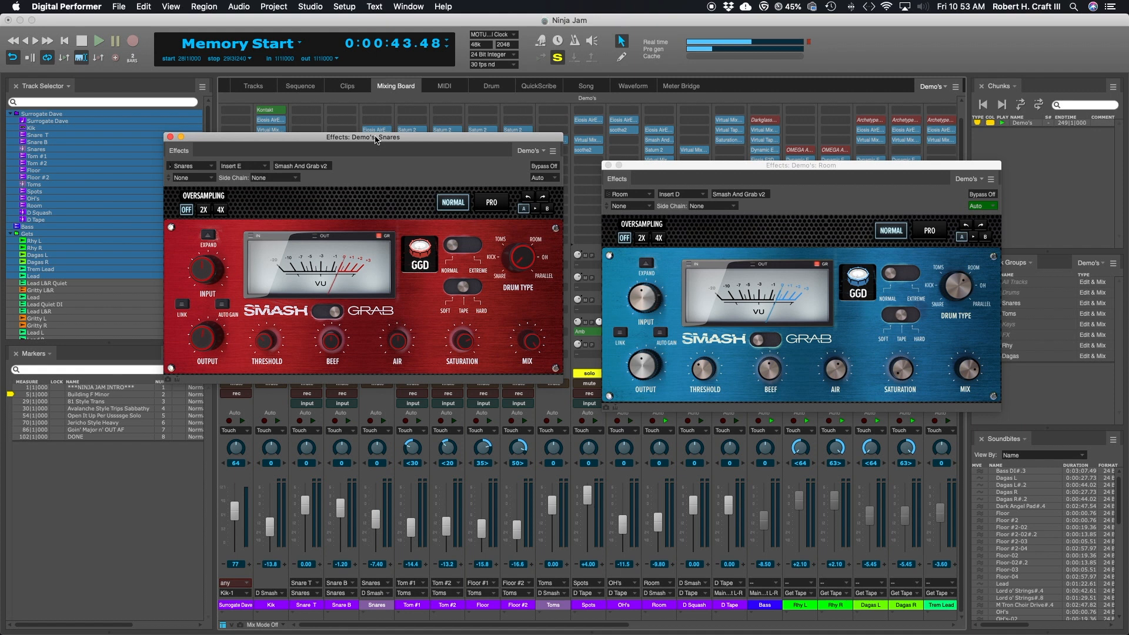
Step: Arrange the Snares and Room Smash And Grab windows side by side above the mixer faders
drag(375, 139, 294, 90)
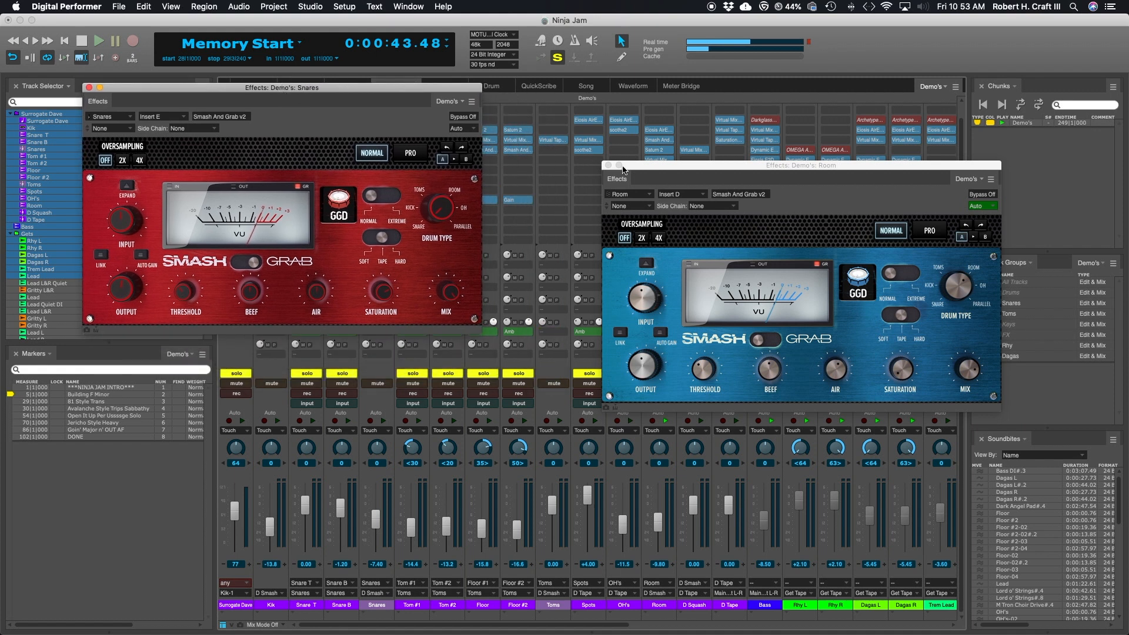
drag(731, 167, 639, 92)
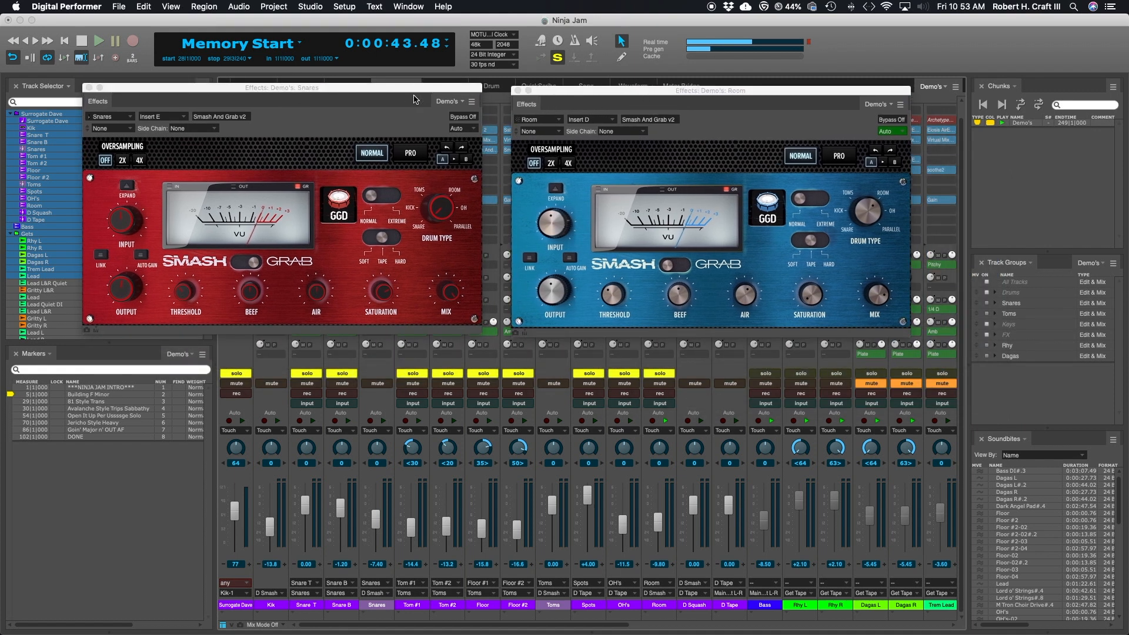
mouse_move(653, 93)
mouse_down()
mouse_move(639, 82)
mouse_move(643, 91)
mouse_up()
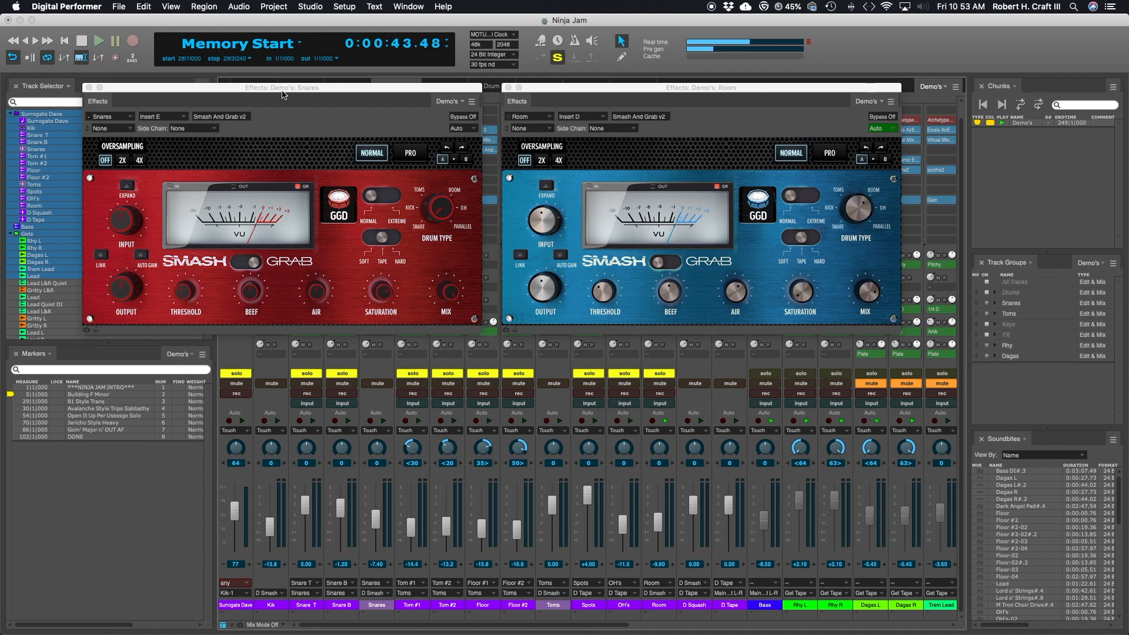
drag(282, 94, 284, 96)
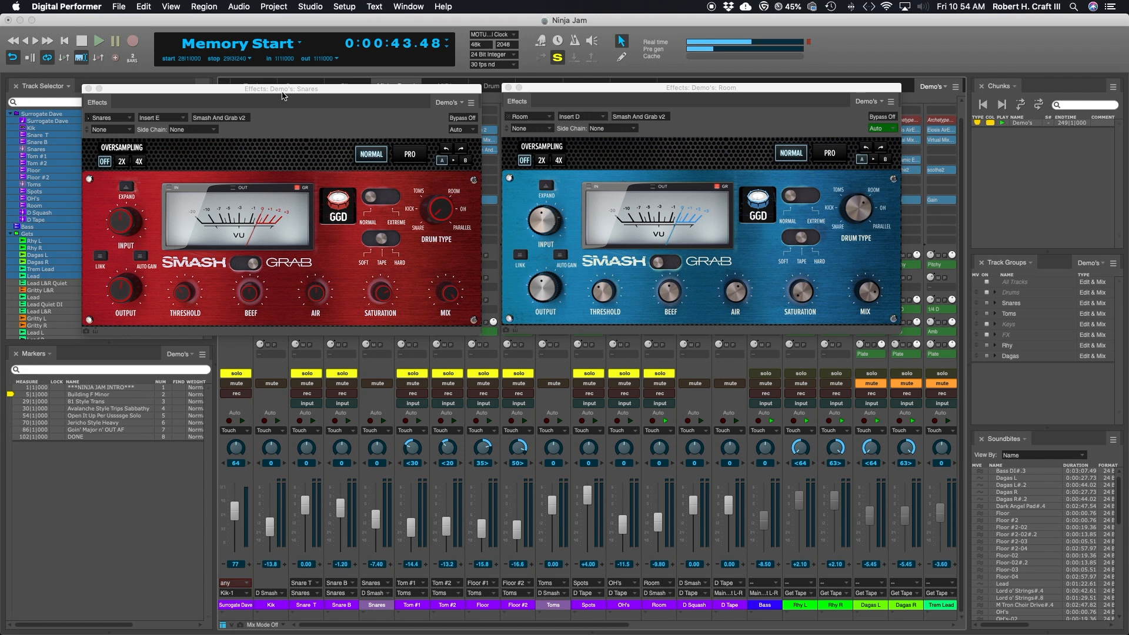
drag(703, 86, 703, 83)
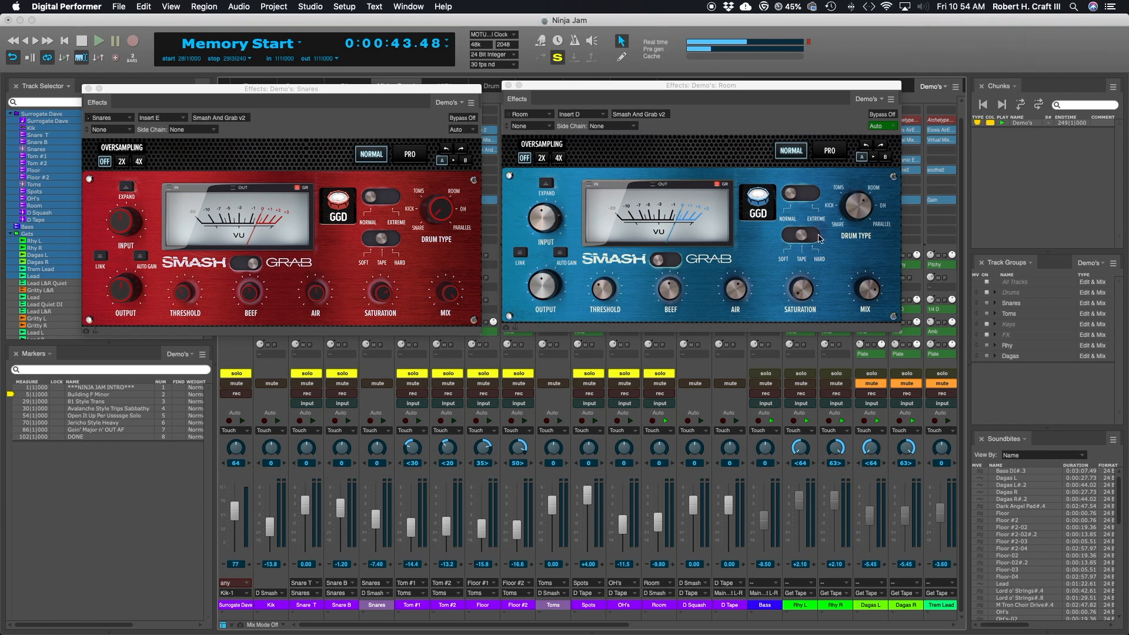
Step: Compare the Normal and Pro control layouts of Smash And Grab on the Room track, returning to Normal mode
click(811, 196)
click(802, 196)
click(829, 152)
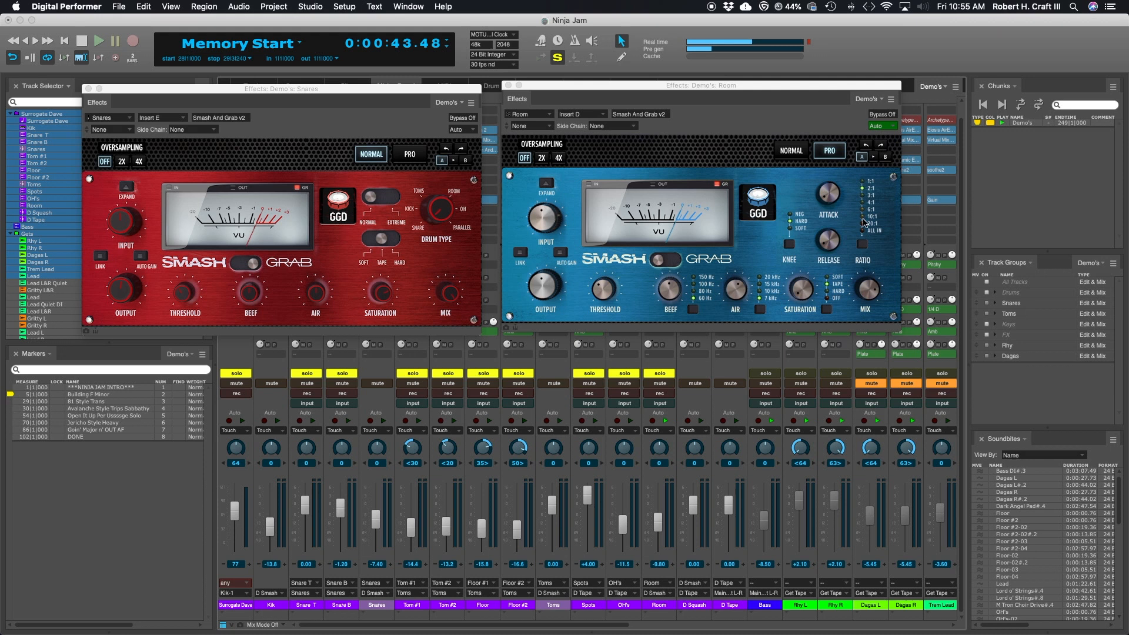
click(791, 154)
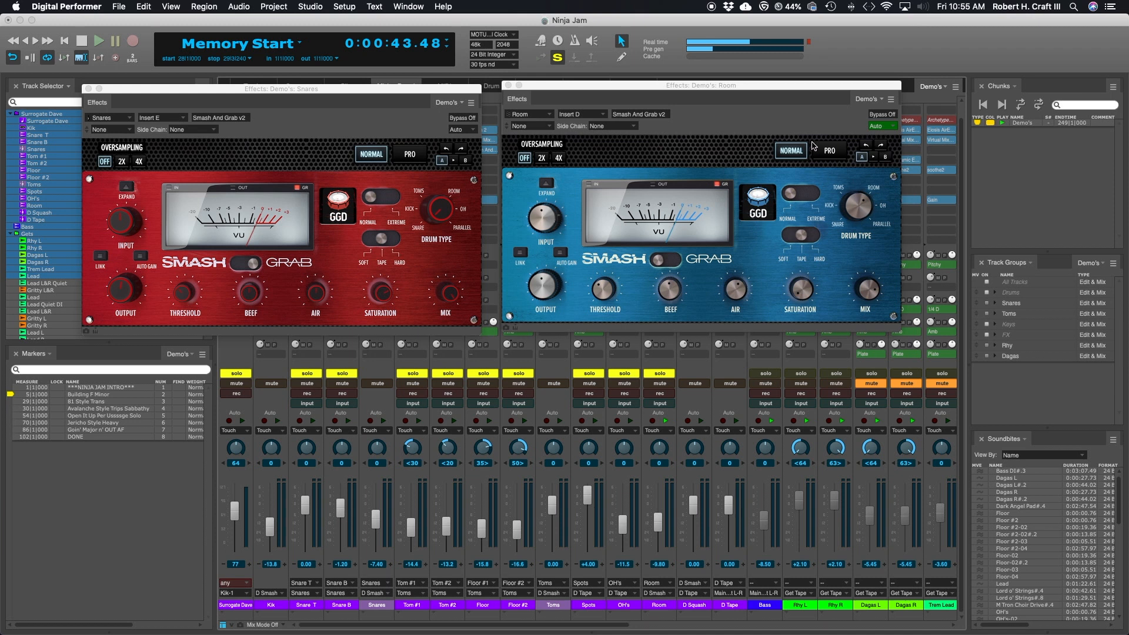
click(829, 151)
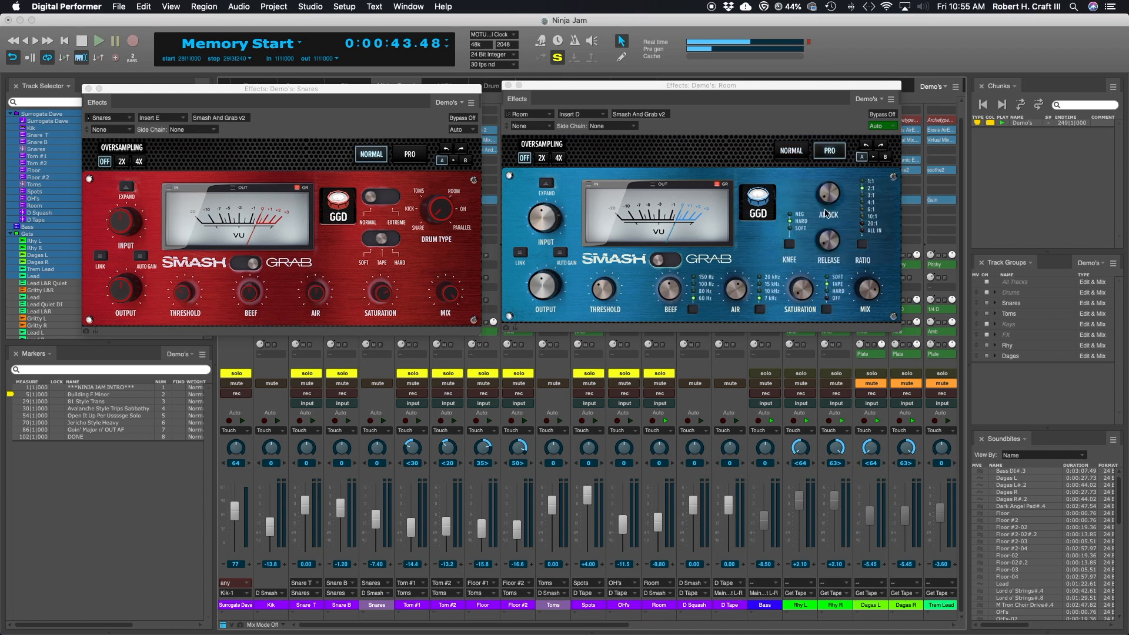
click(797, 152)
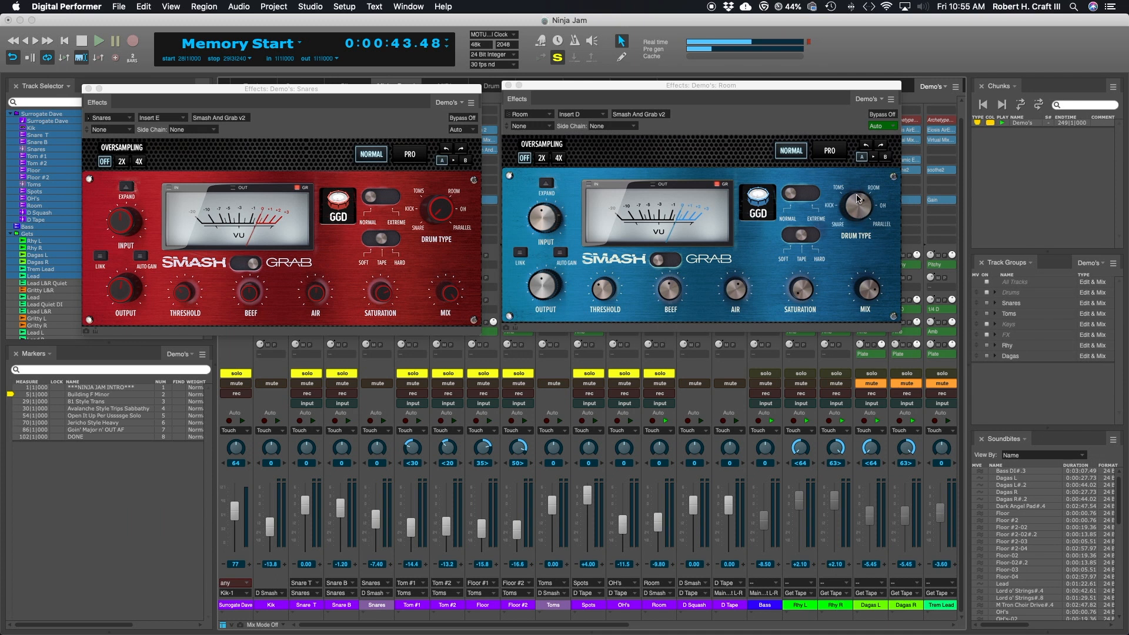
click(826, 154)
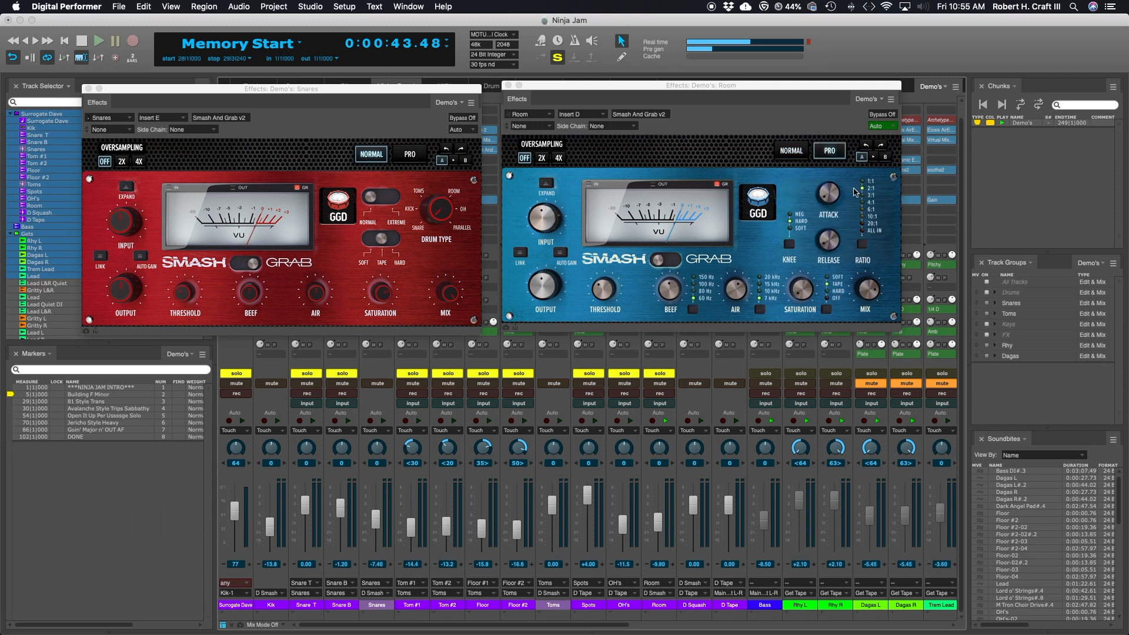
click(790, 151)
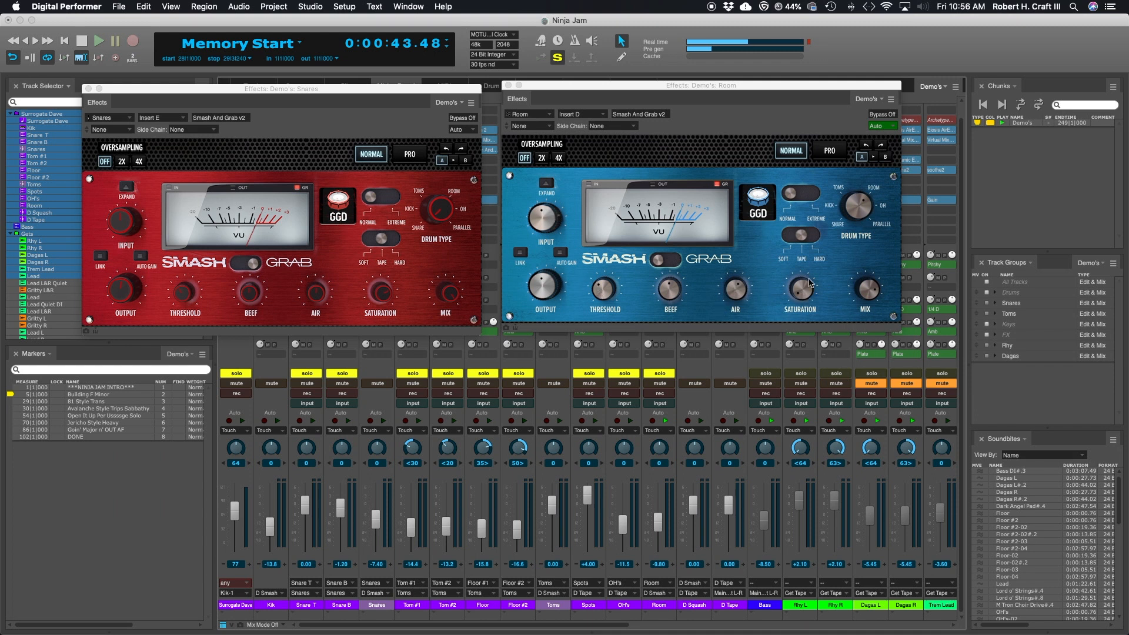
click(704, 87)
mouse_move(703, 87)
mouse_down()
mouse_move(698, 97)
mouse_move(702, 88)
mouse_up()
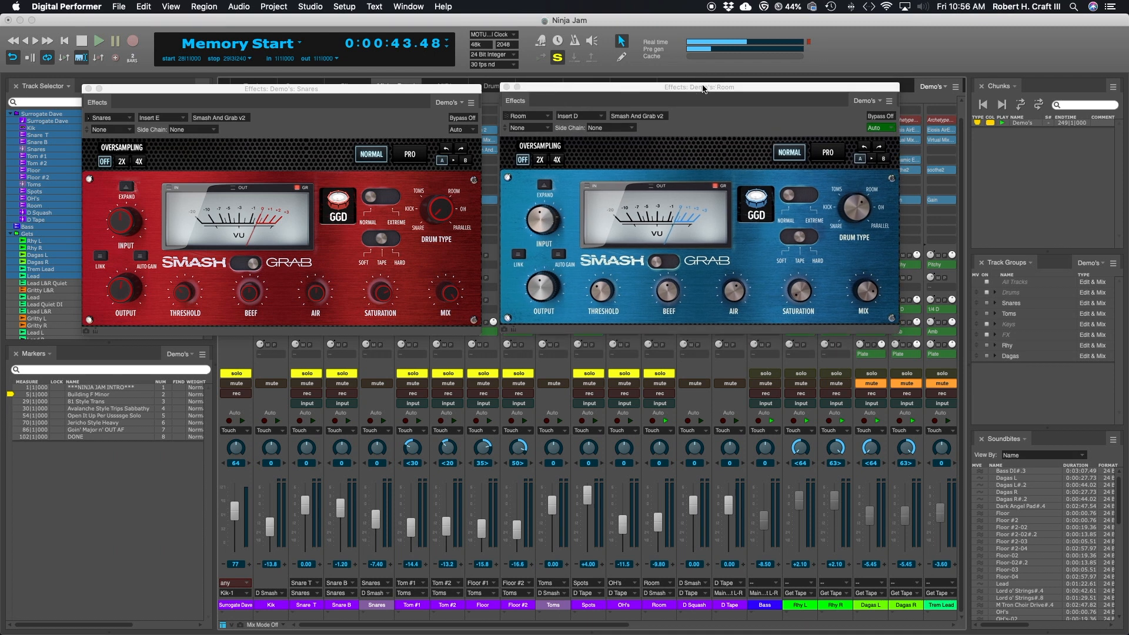
drag(707, 87, 707, 87)
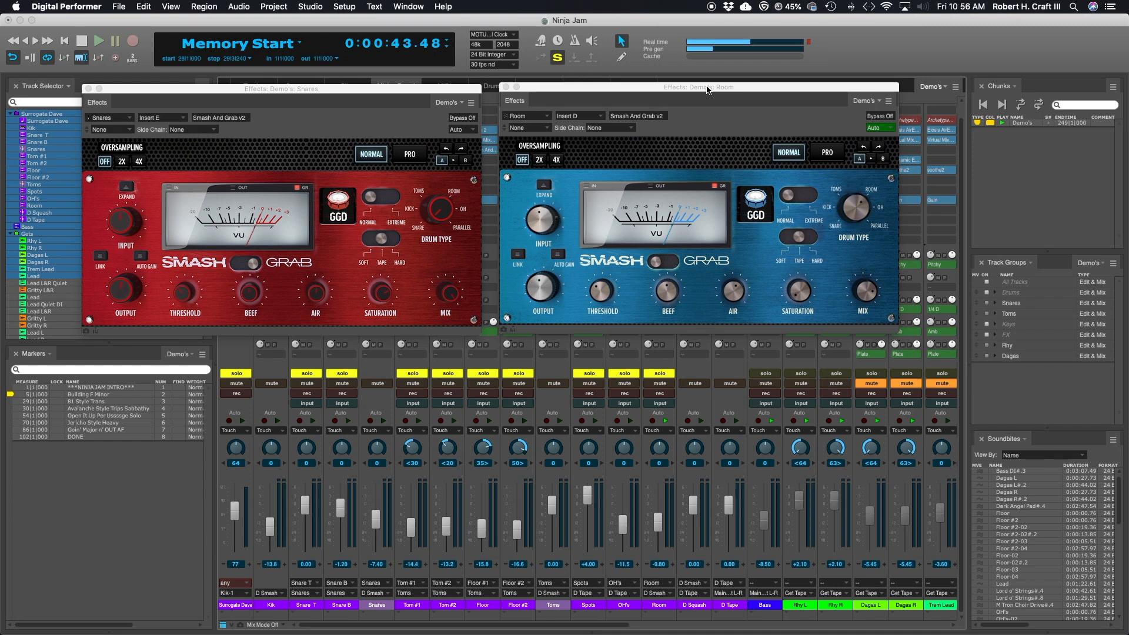
drag(695, 88, 698, 88)
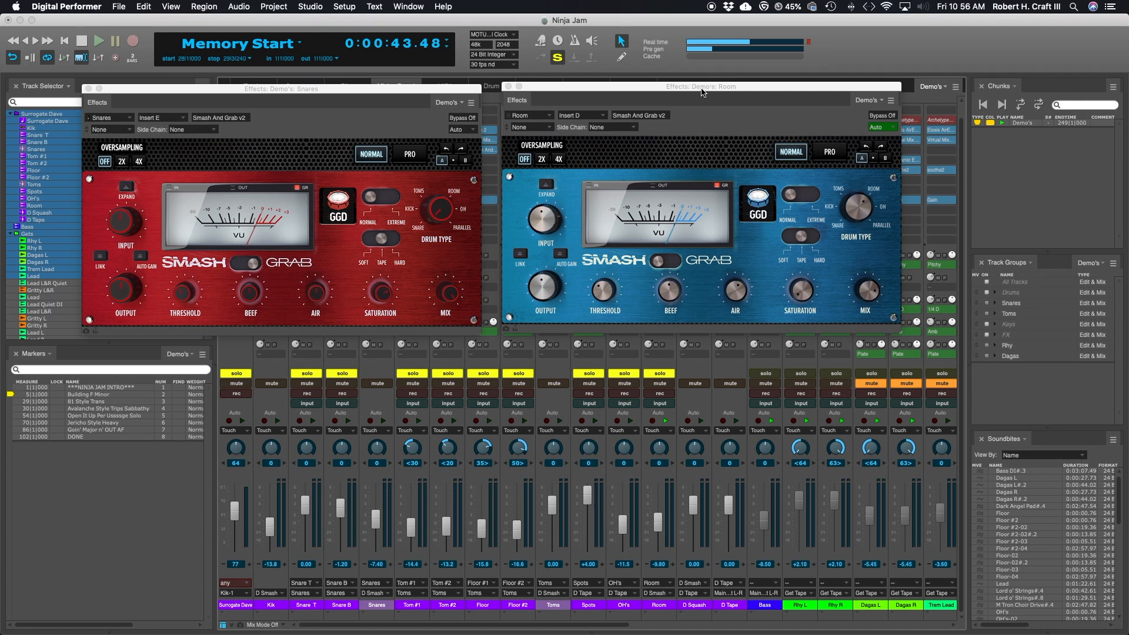
Step: Close the Snares and Room Smash And Grab windows to uncover the mixing board's insert slots
click(559, 88)
click(89, 89)
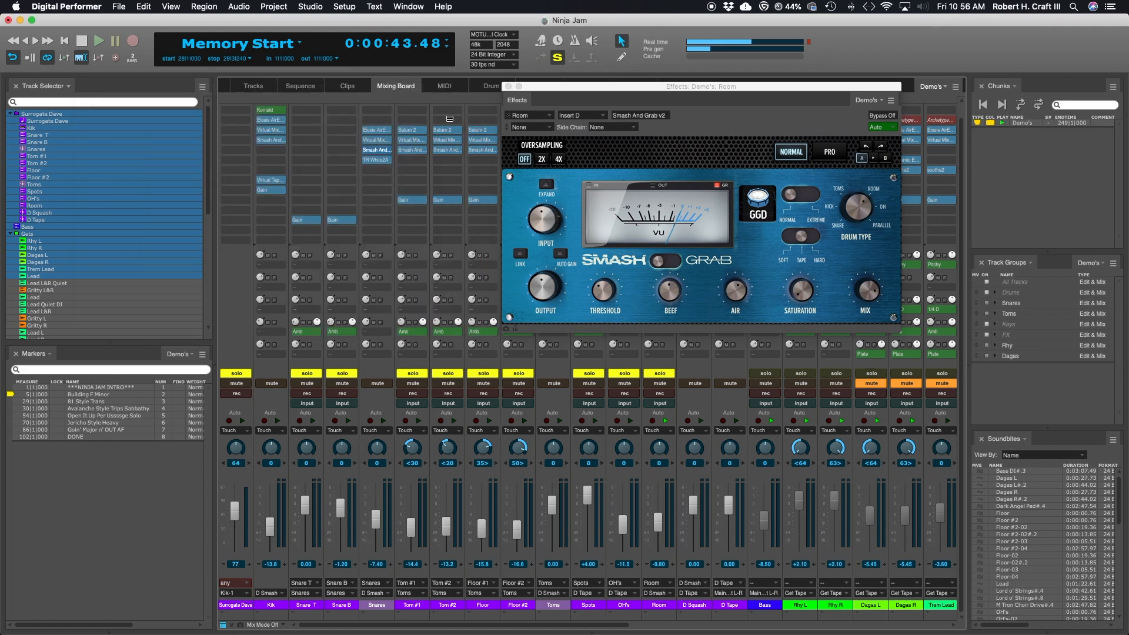
click(510, 87)
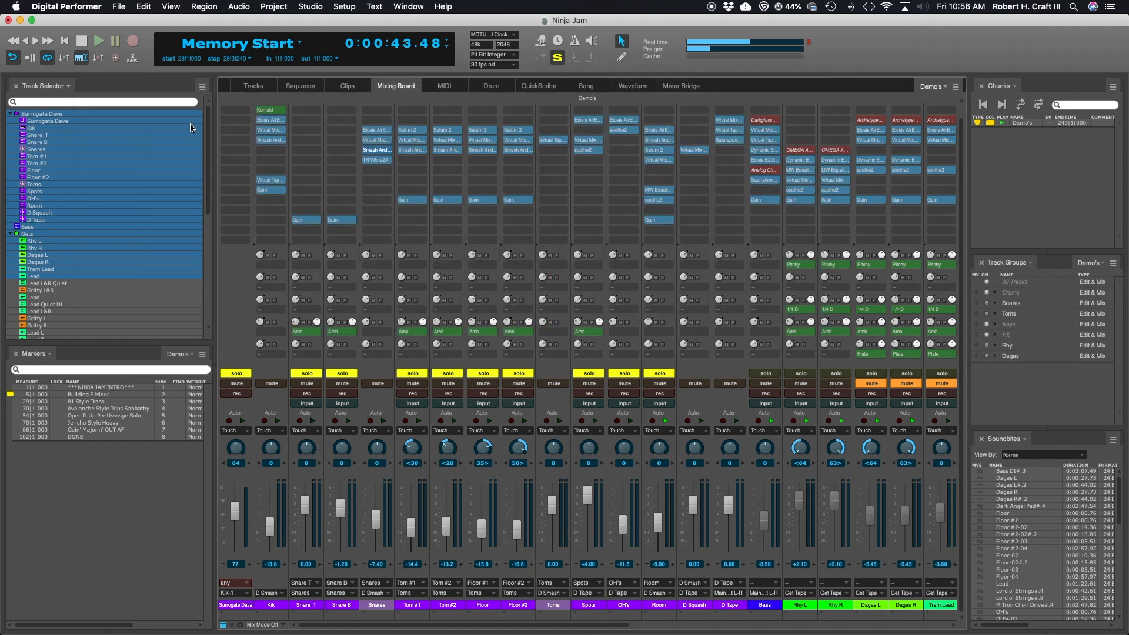
Step: Examine the GGD P4 Kit and the Modern & Massive snare mixer in the Kik track's Kontakt Player, and close the instrument window
click(264, 108)
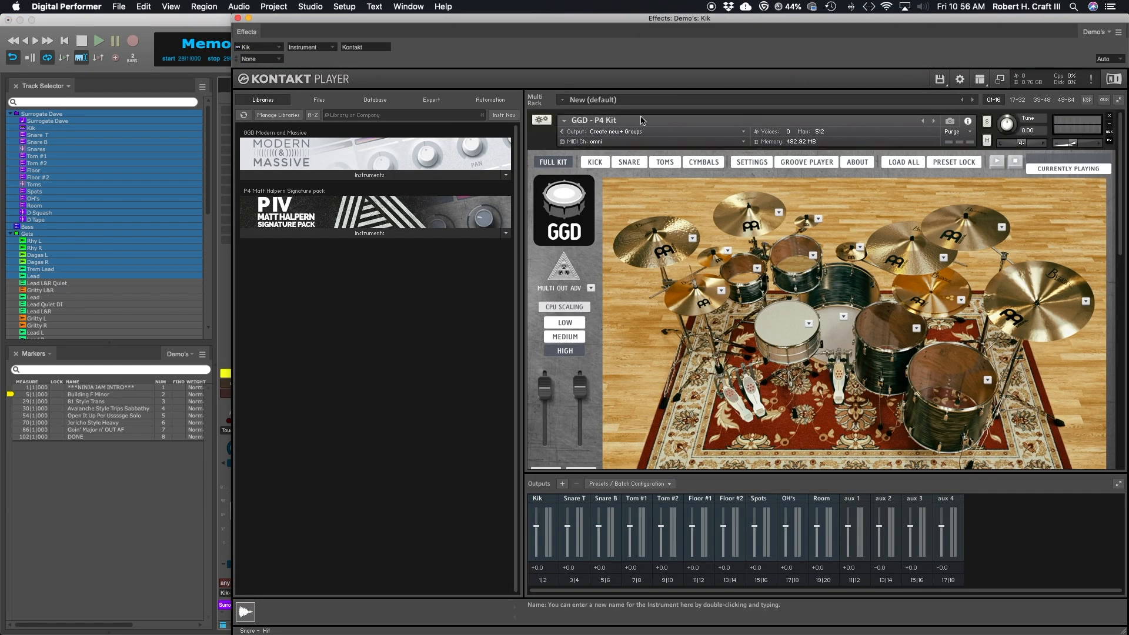
drag(791, 21, 756, 22)
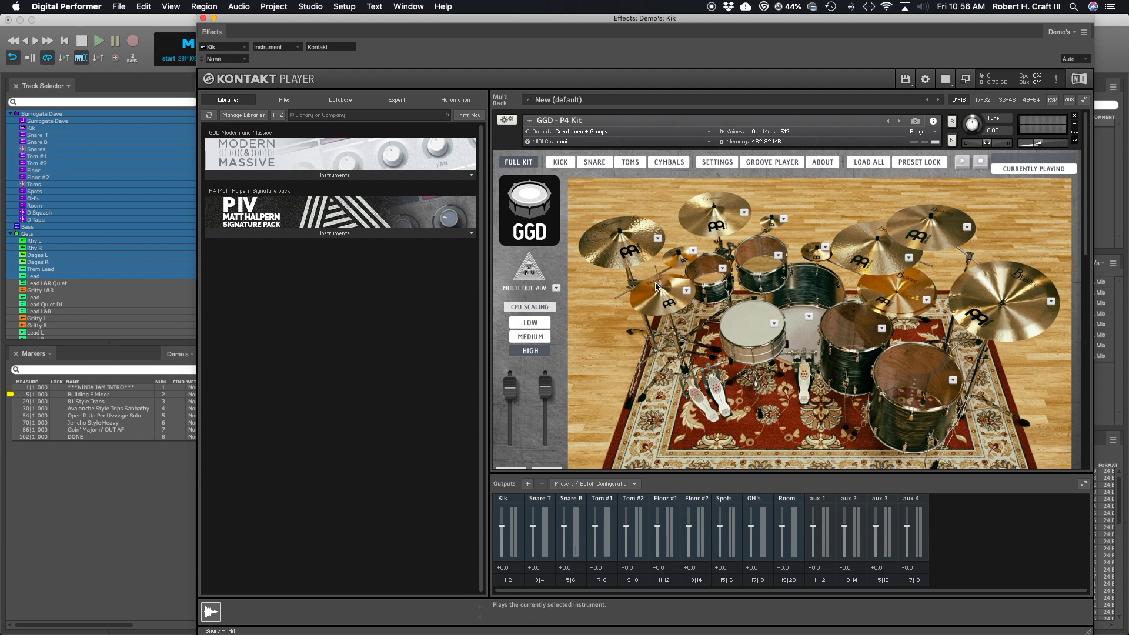
click(652, 347)
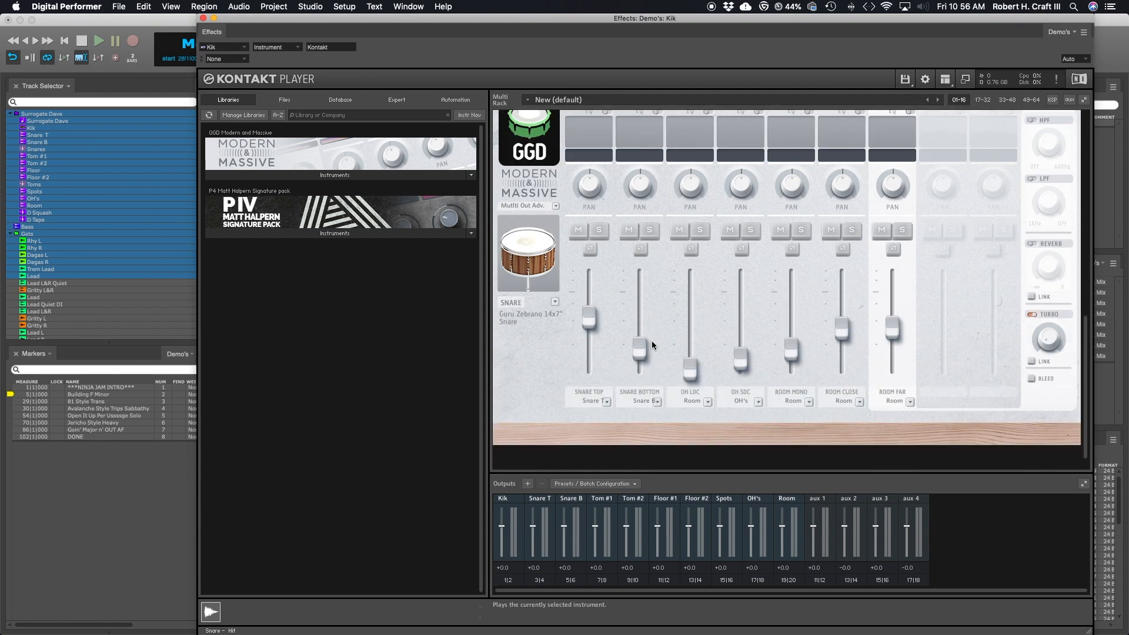
scroll(653, 347, up, 10)
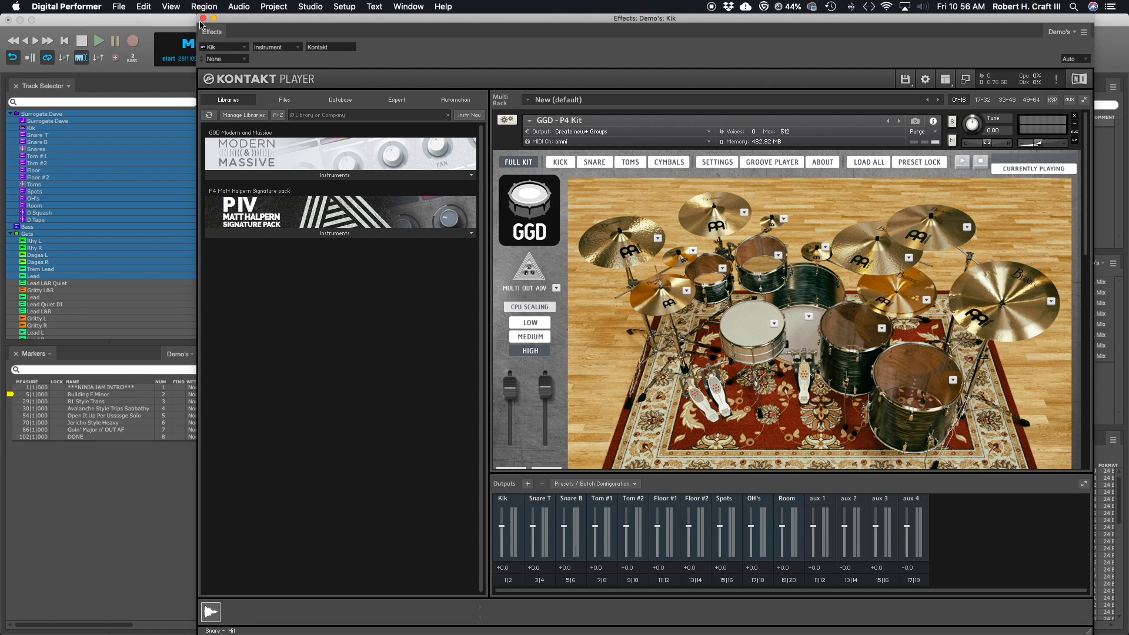
click(203, 18)
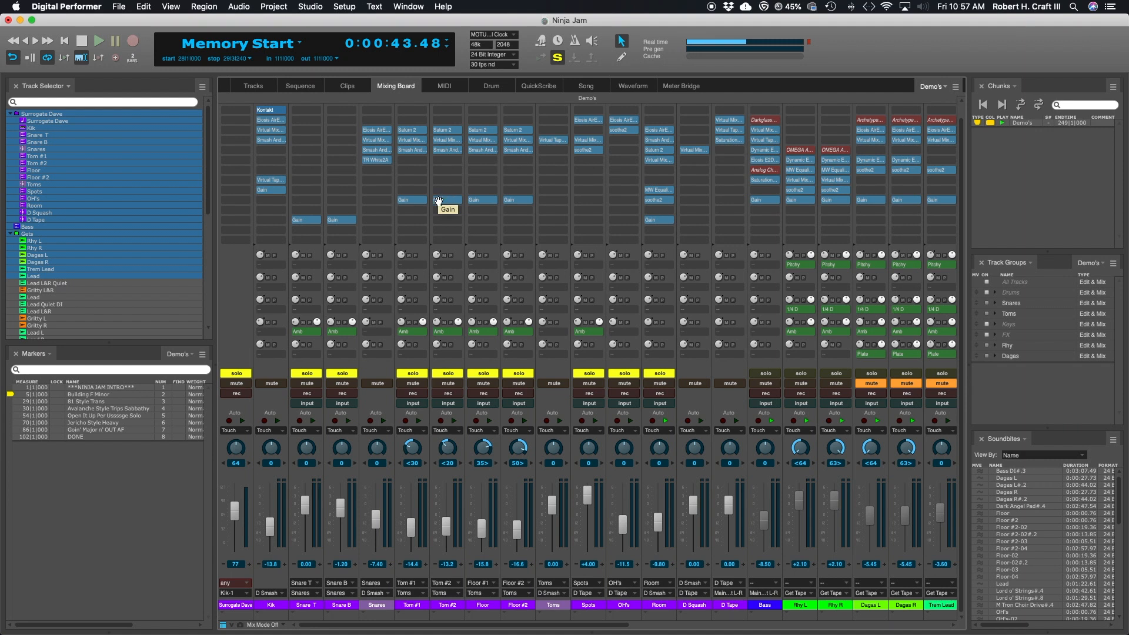
click(276, 110)
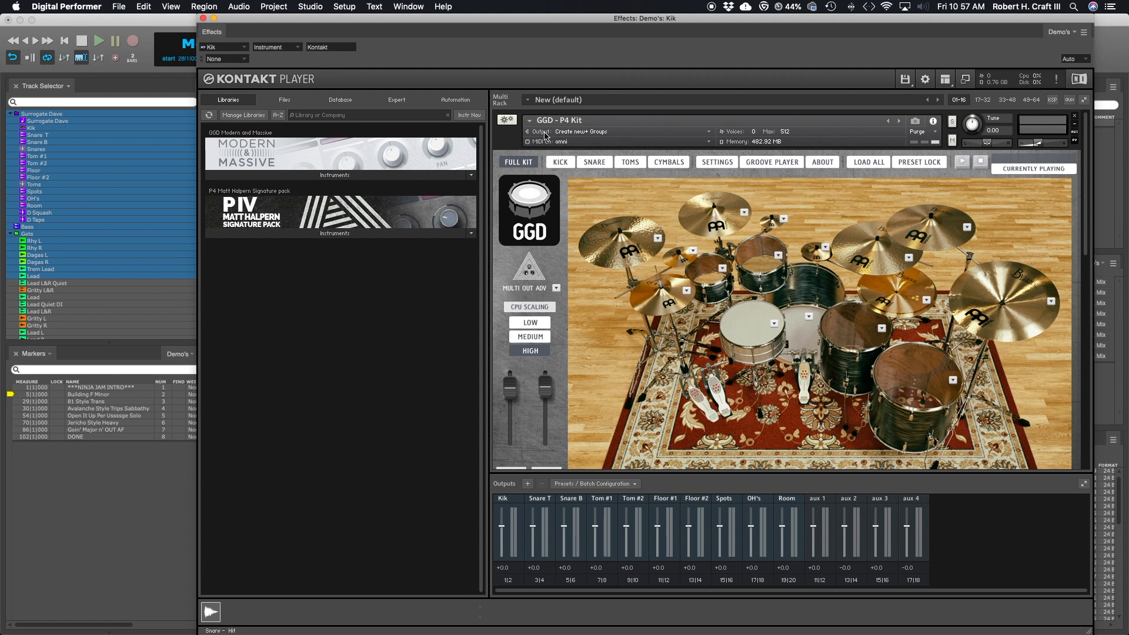
drag(665, 19, 589, 20)
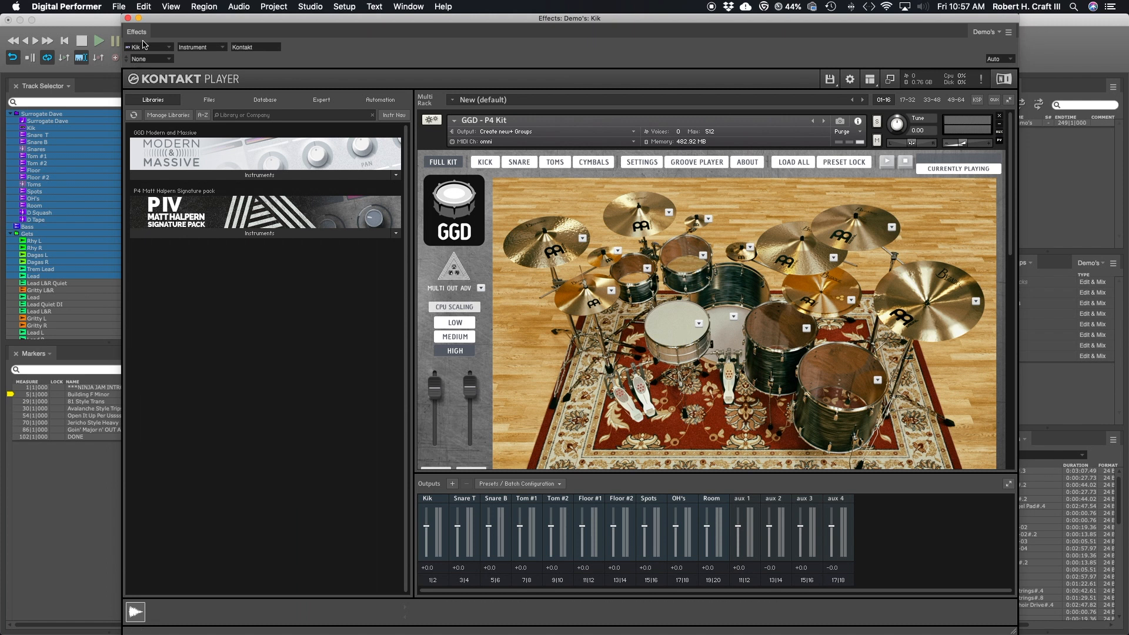
click(129, 20)
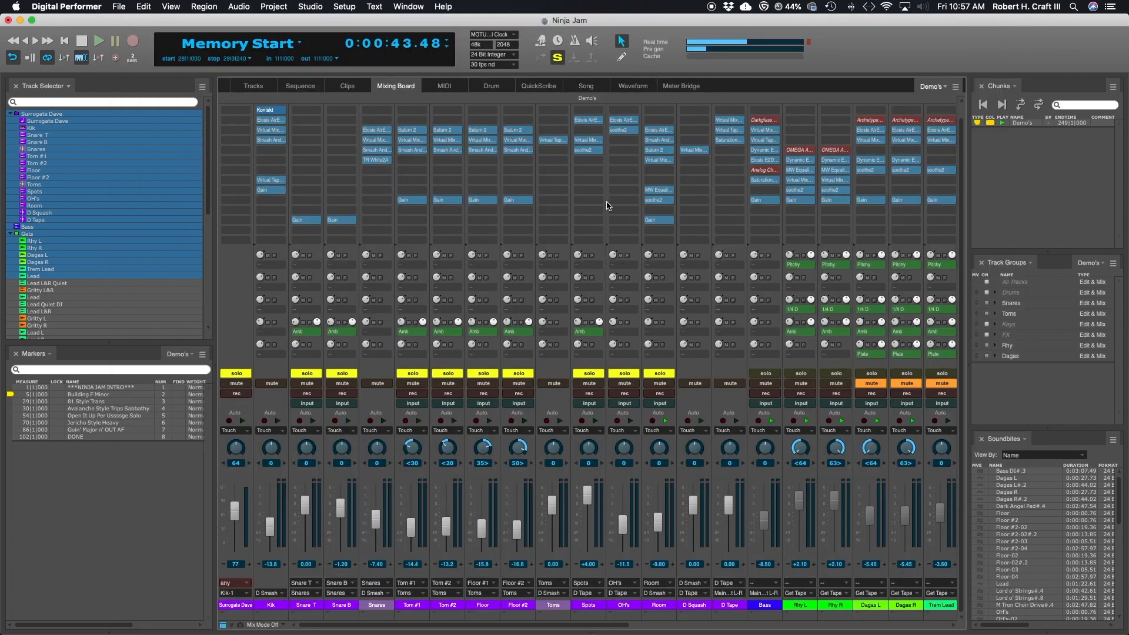
Step: Reopen Smash And Grab from the Room track and place its window above the mixer faders, leaving the drum tracks' inserts uncovered
double_click(660, 139)
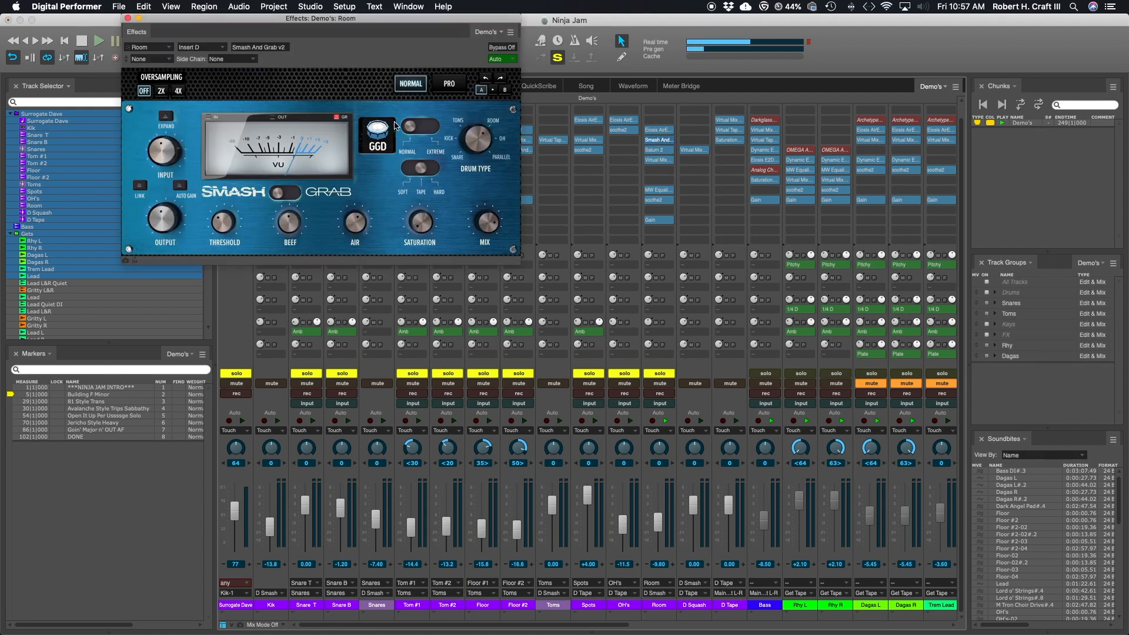
drag(354, 20, 567, 111)
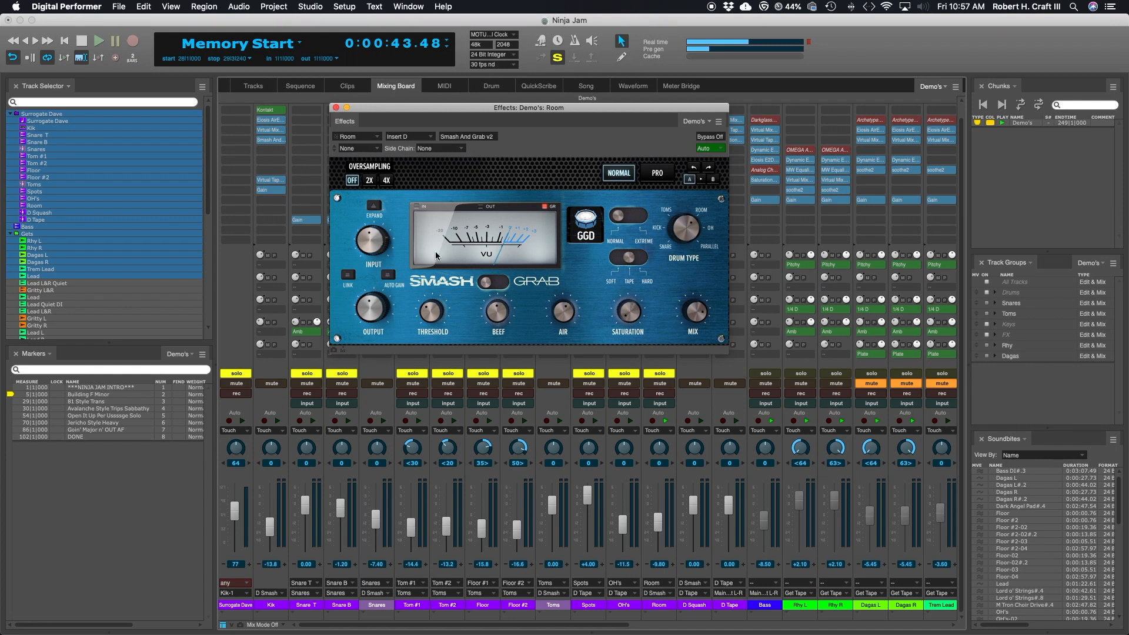
click(336, 108)
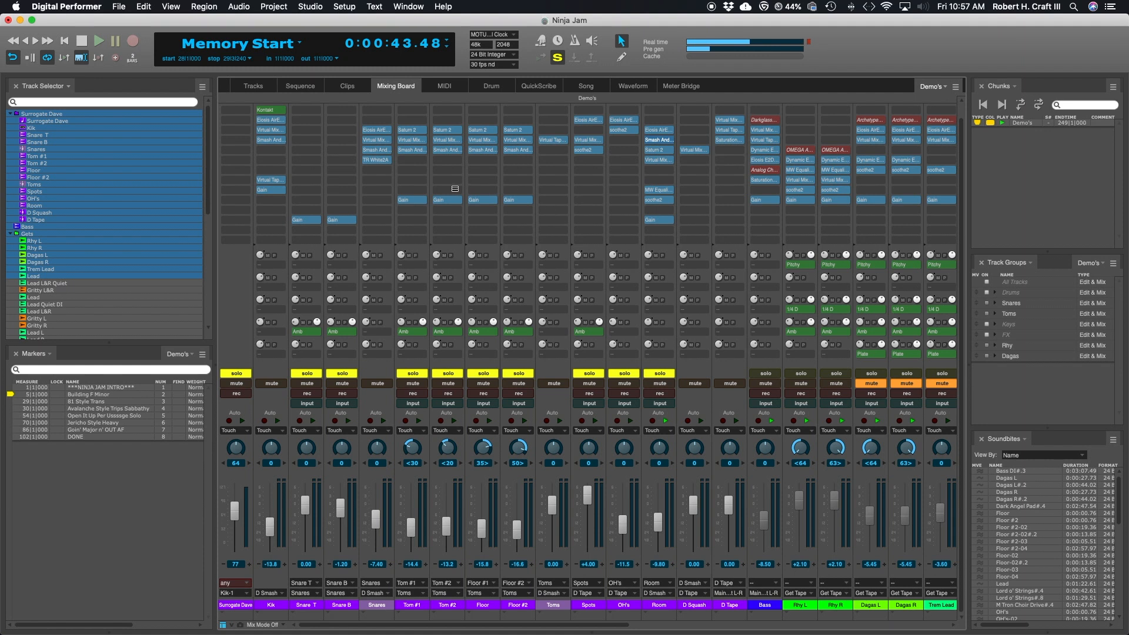
click(662, 140)
drag(476, 106, 685, 64)
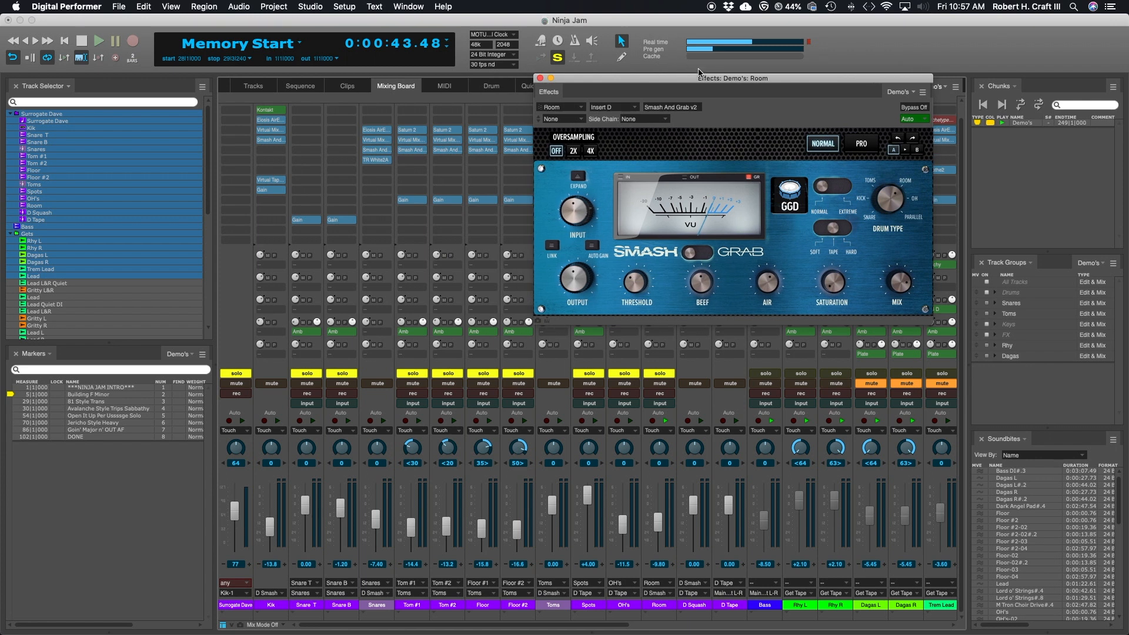